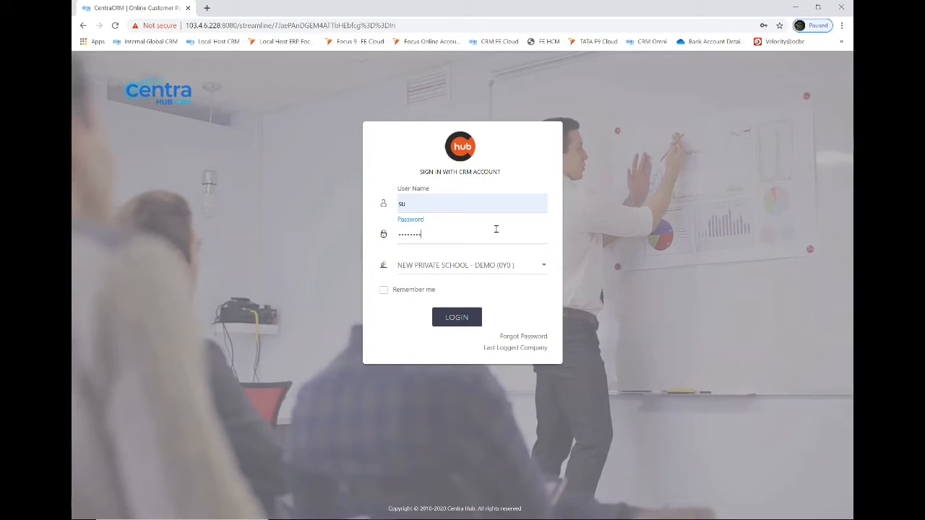
- Log in to the NEW PRIVATE SCHOOL - DEMO company with the credentials already filled in
left_click(469, 319)
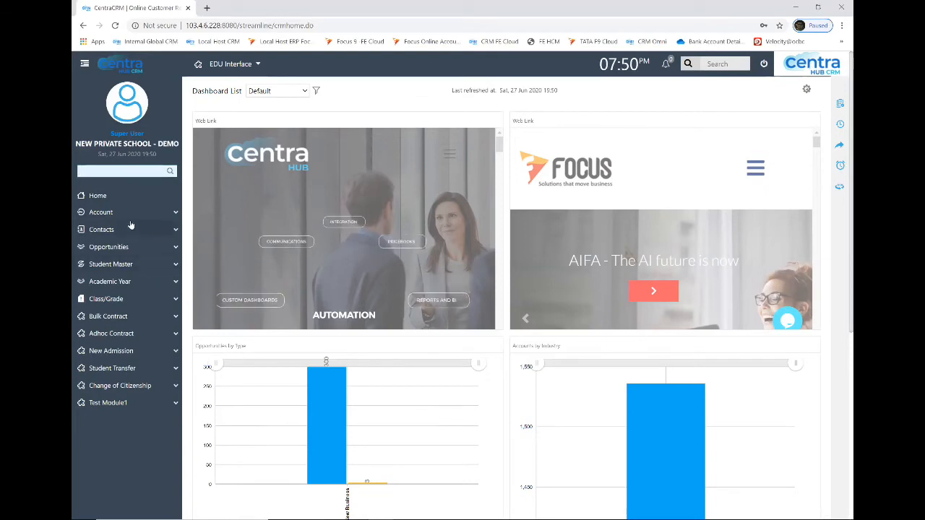
left_click(124, 171)
type("acco")
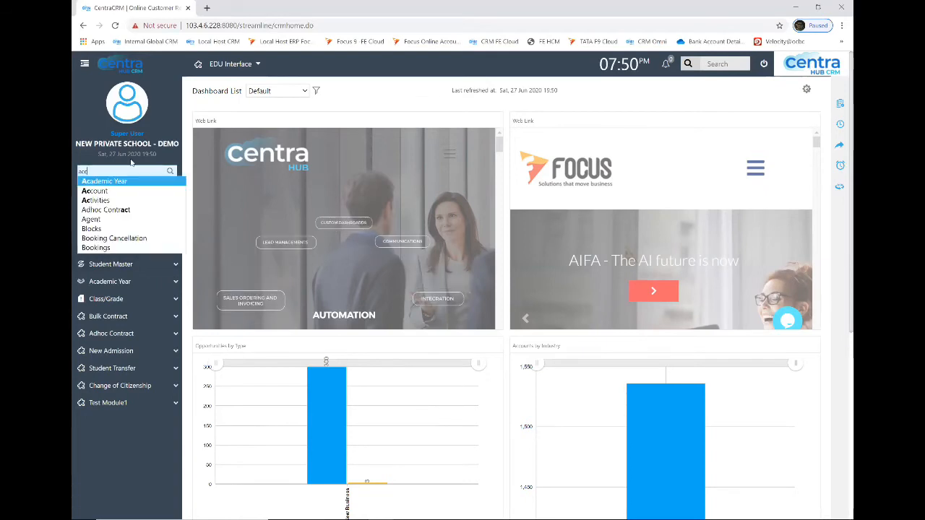
key("BackSpace")
key("BackSpace")
key("BackSpace")
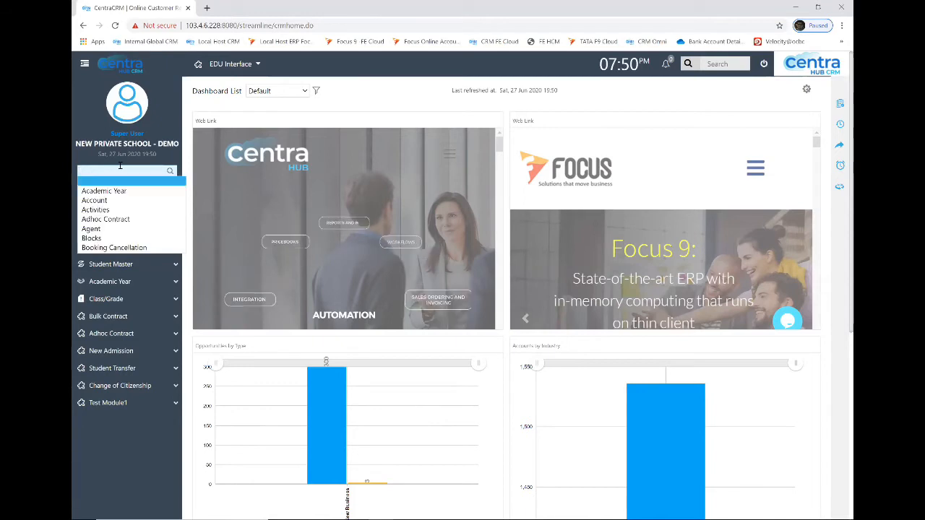
key("BackSpace")
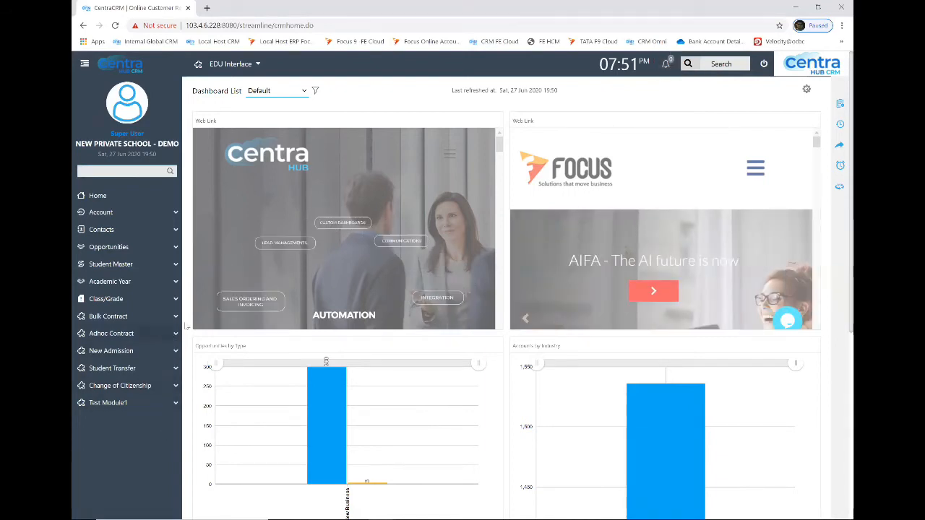
- Open the Bulk Contract list and look through all of its columns
left_click(109, 317)
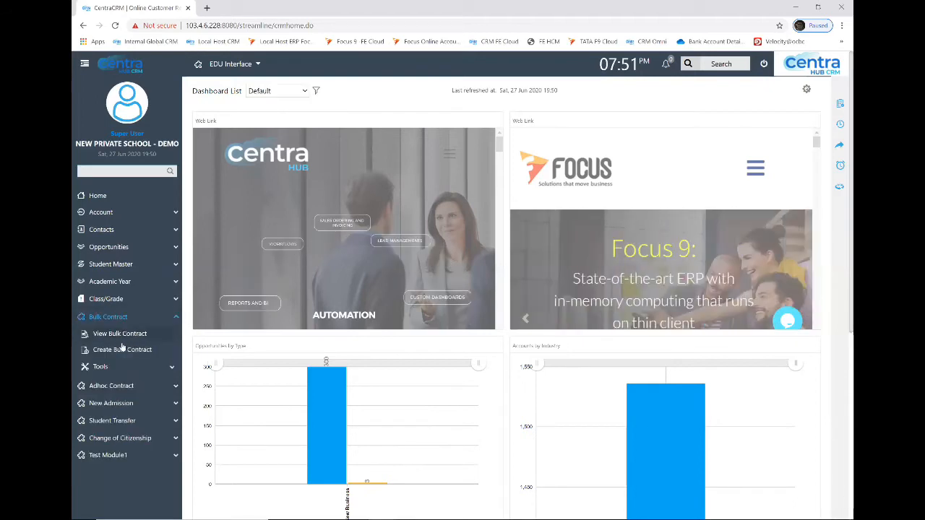
left_click(125, 335)
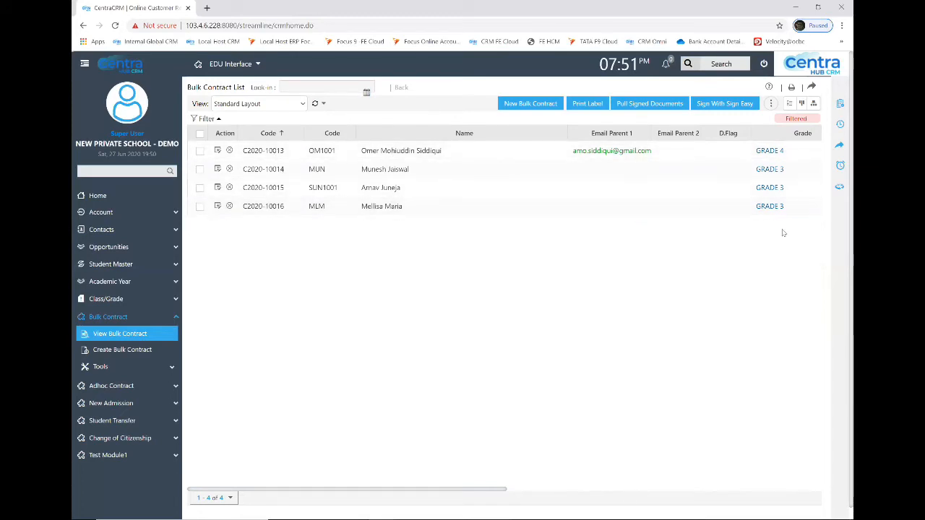
left_click_drag(475, 492, 793, 510)
left_click_drag(738, 491, 320, 499)
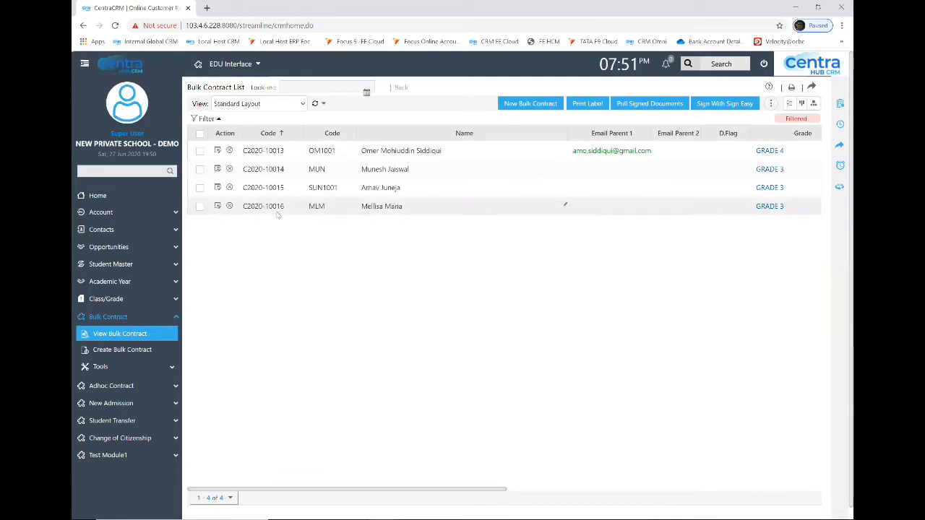
- Open the last contract's details and review the actions offered for activities, documents and emails, including the blank New Activity form
left_click(384, 209)
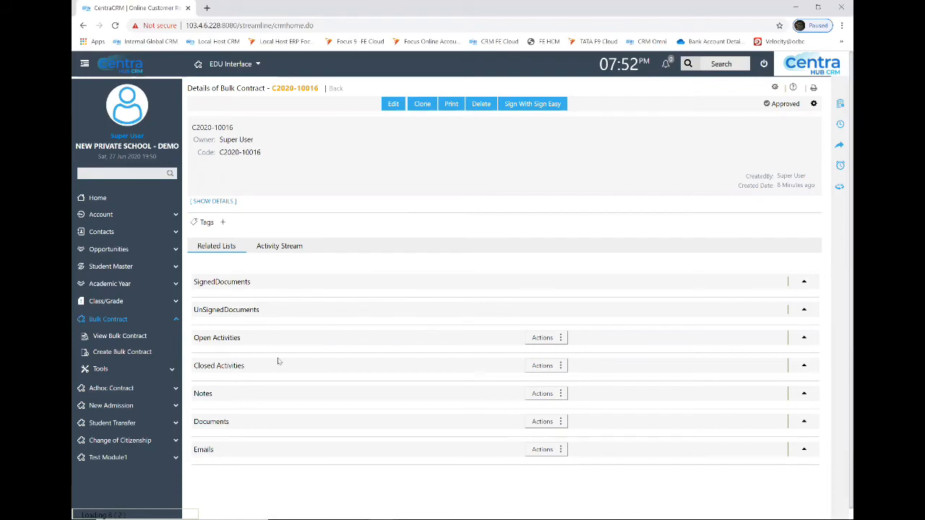
left_click(560, 339)
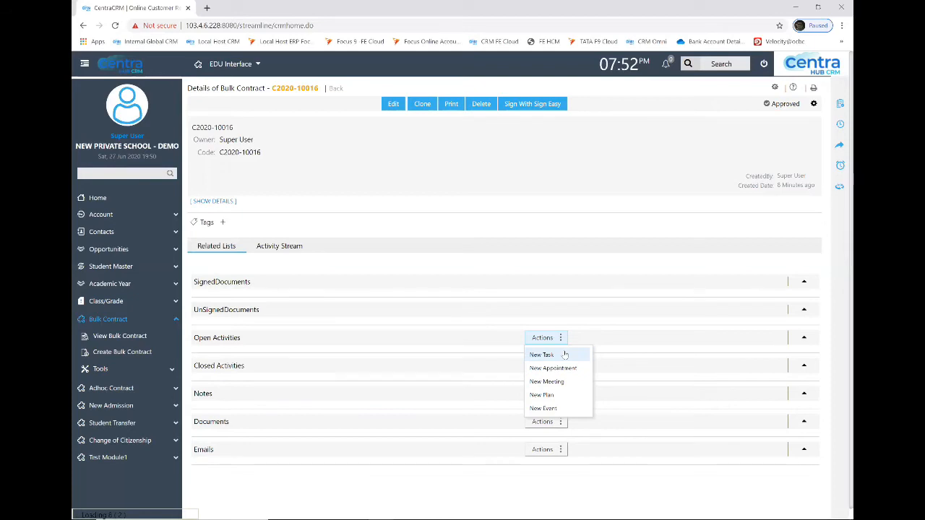
left_click(425, 370)
left_click(559, 367)
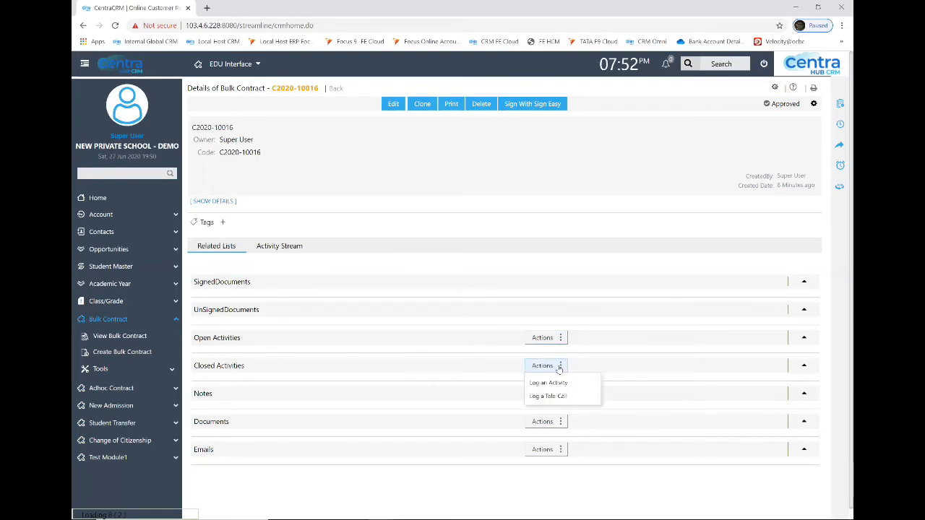
left_click(560, 384)
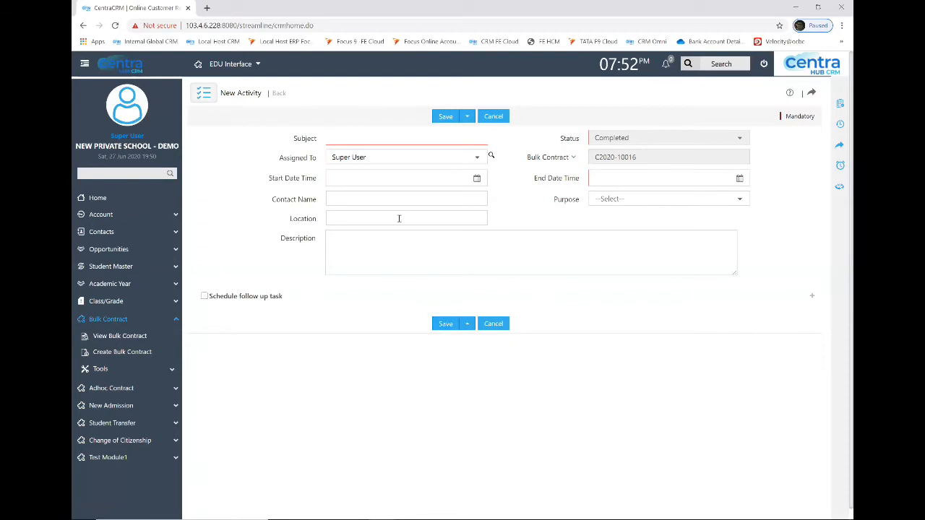
left_click(494, 118)
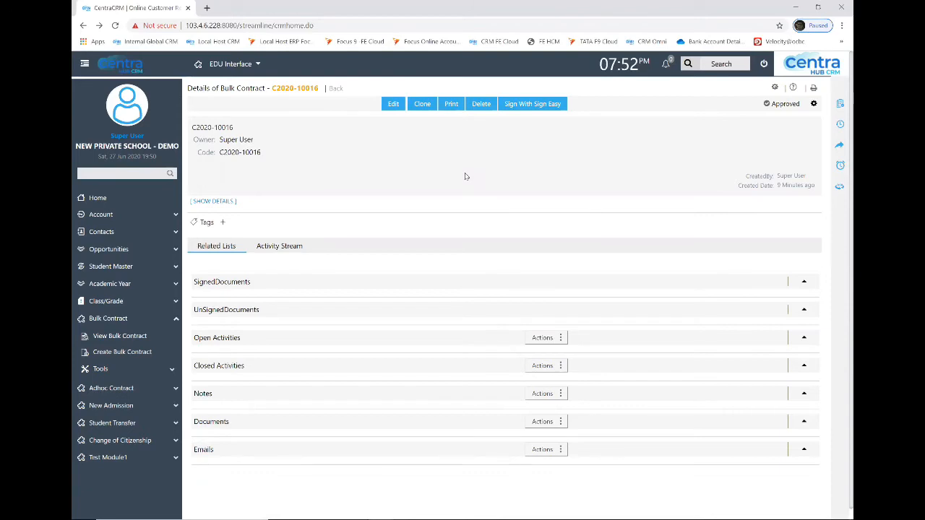
left_click(561, 450)
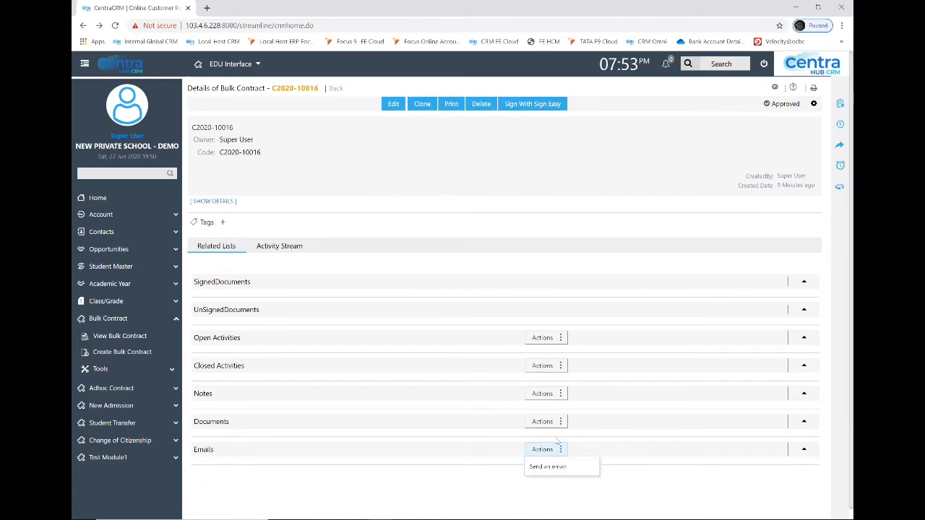
left_click(560, 425)
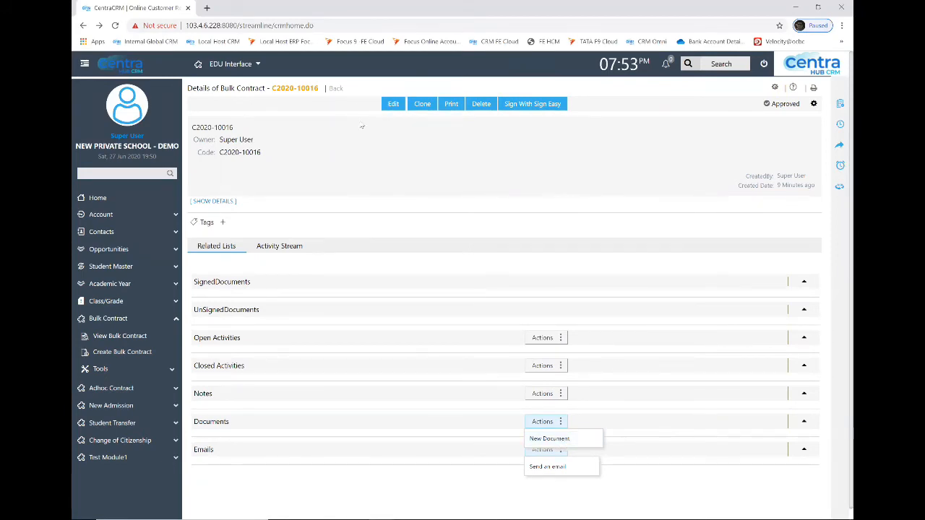
- Review the contract's student, parent, fee and syllabus details in its edit form, and return to the contract list without saving
left_click(392, 105)
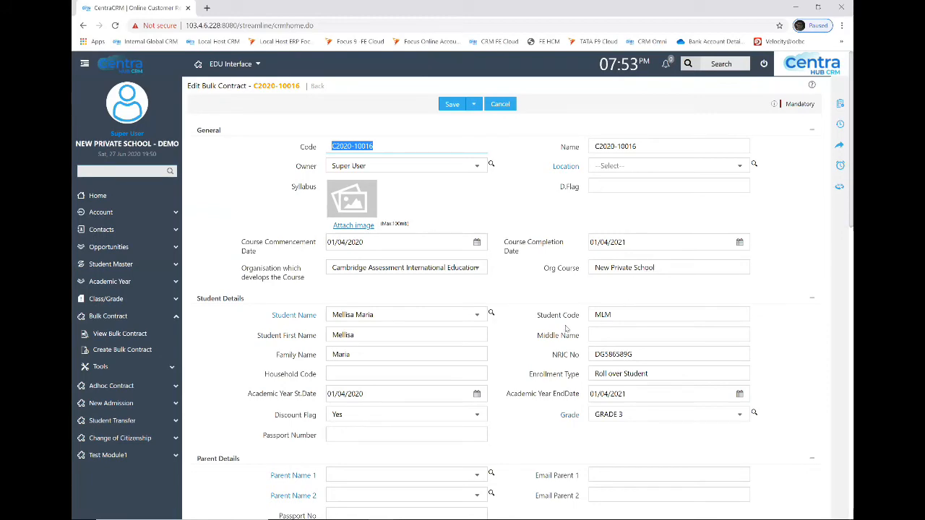
scroll(560, 287, "down", 1)
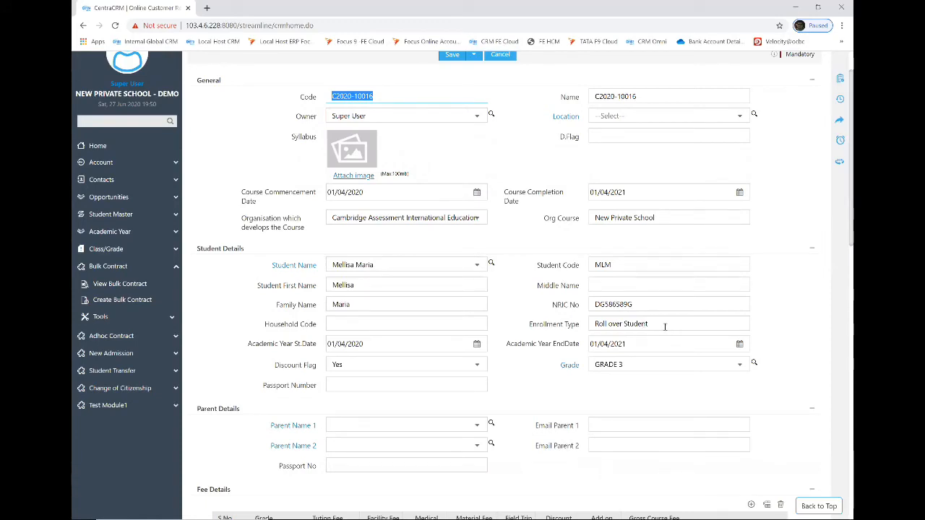
left_click(641, 365)
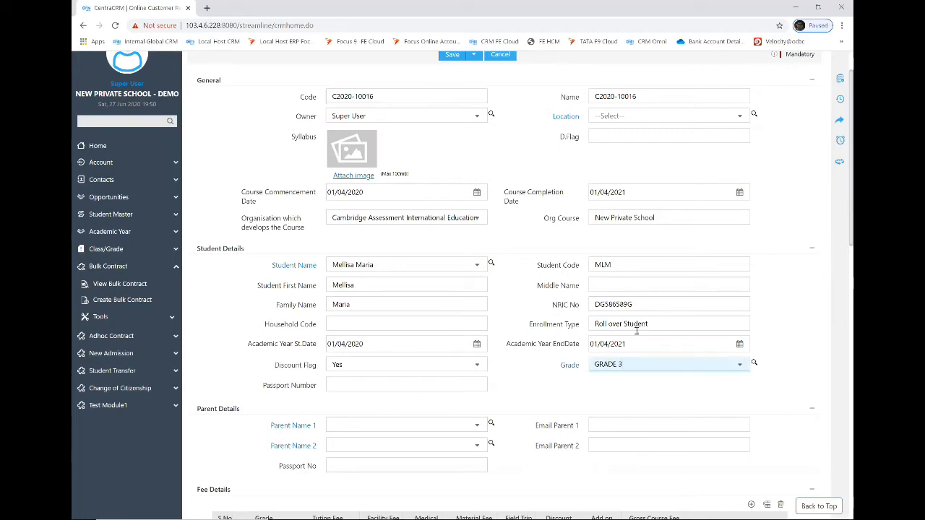
scroll(434, 296, "down", 1)
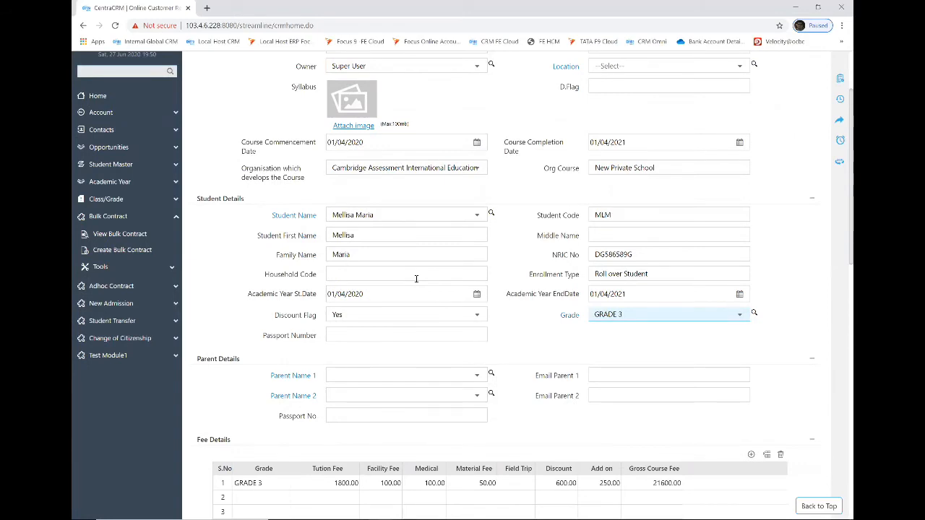
scroll(416, 279, "down", 1)
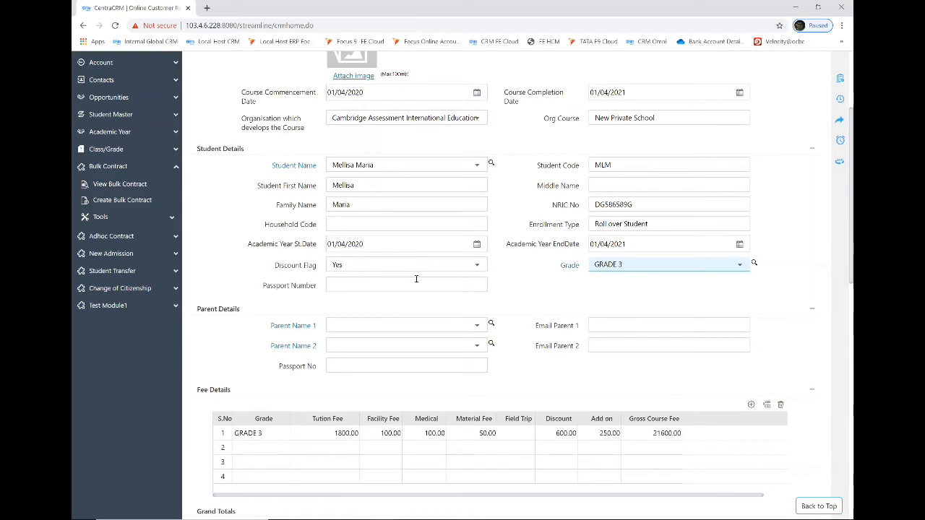
scroll(419, 282, "down", 1)
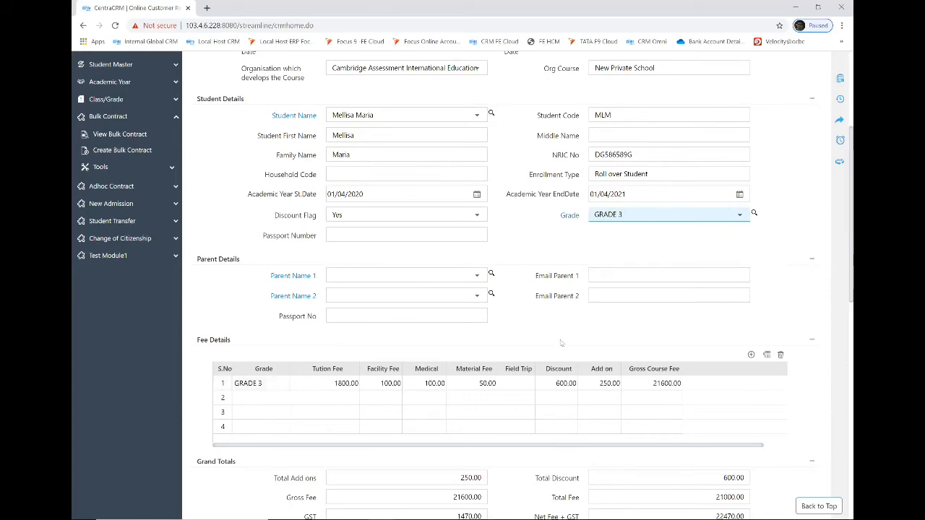
scroll(562, 343, "down", 1)
scroll(523, 243, "down", 4)
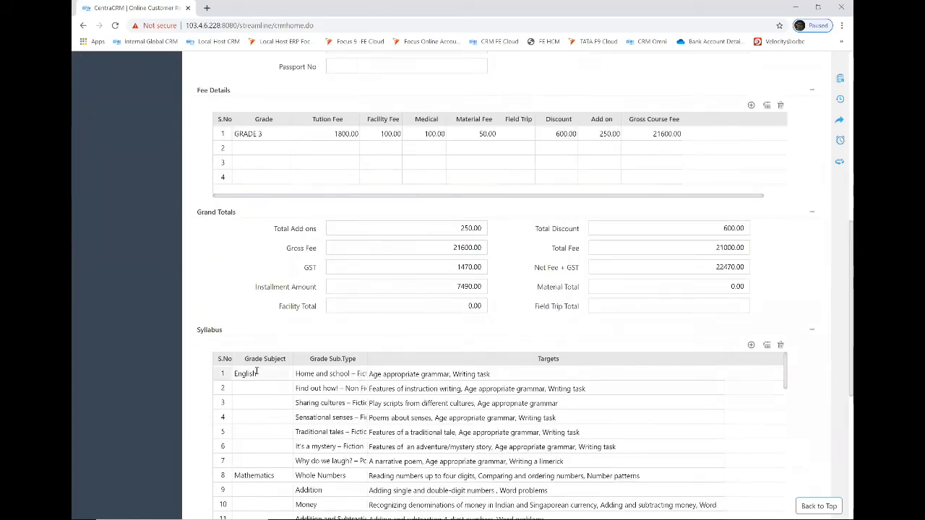
scroll(285, 396, "down", 3)
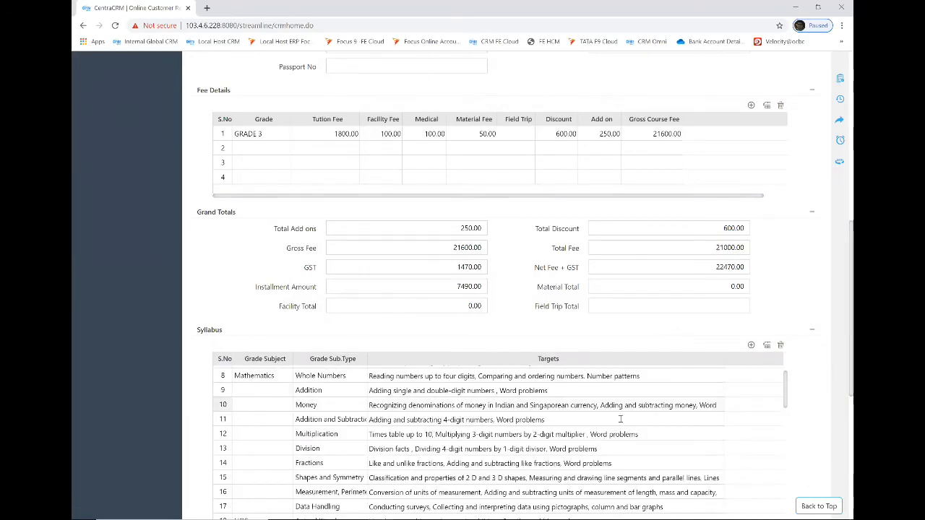
scroll(623, 419, "down", 8)
scroll(678, 428, "up", 5)
scroll(678, 428, "up", 6)
scroll(540, 255, "up", 6)
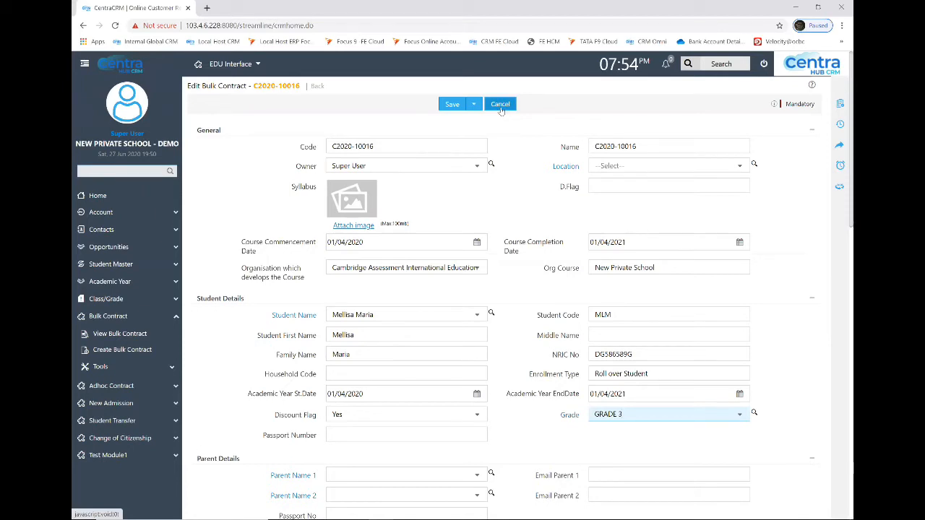
left_click(500, 106)
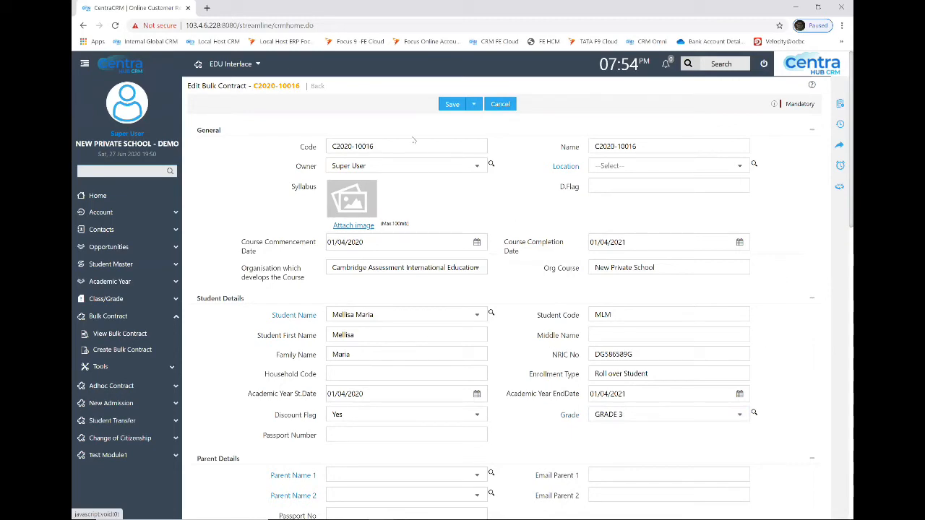
left_click(500, 104)
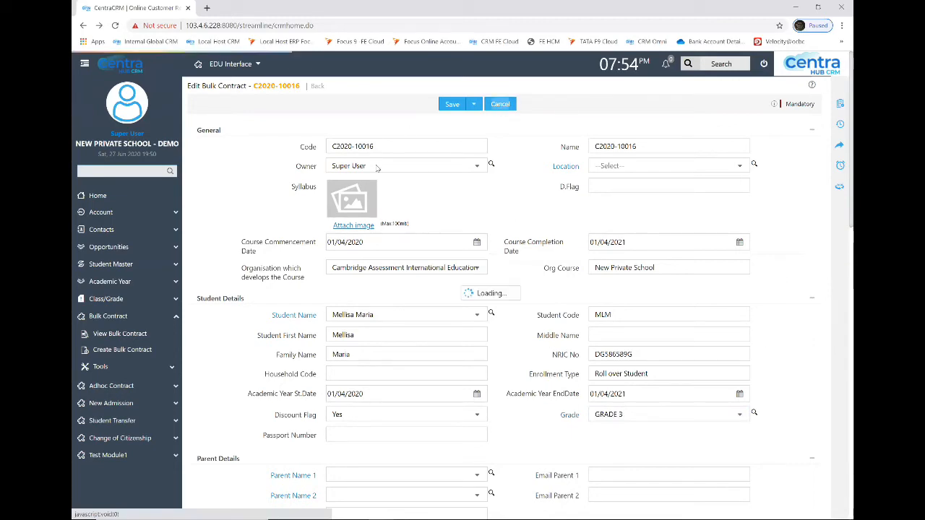
left_click(338, 89)
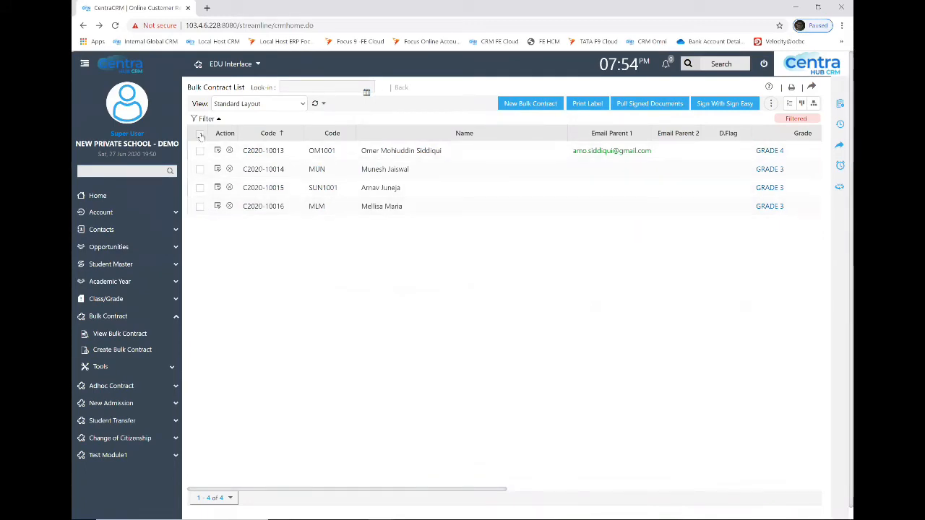
- Expand the contract list's filter fields and select only the last contract
left_click(200, 136)
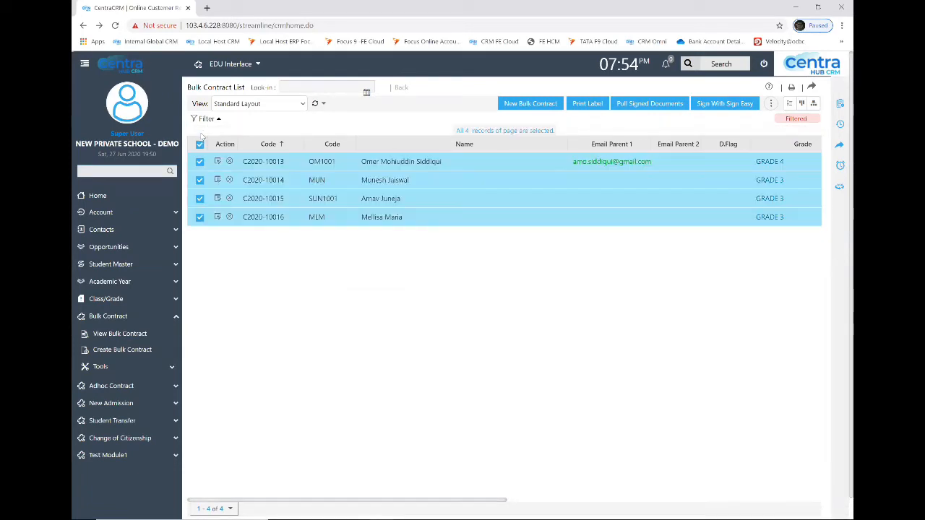
left_click(201, 136)
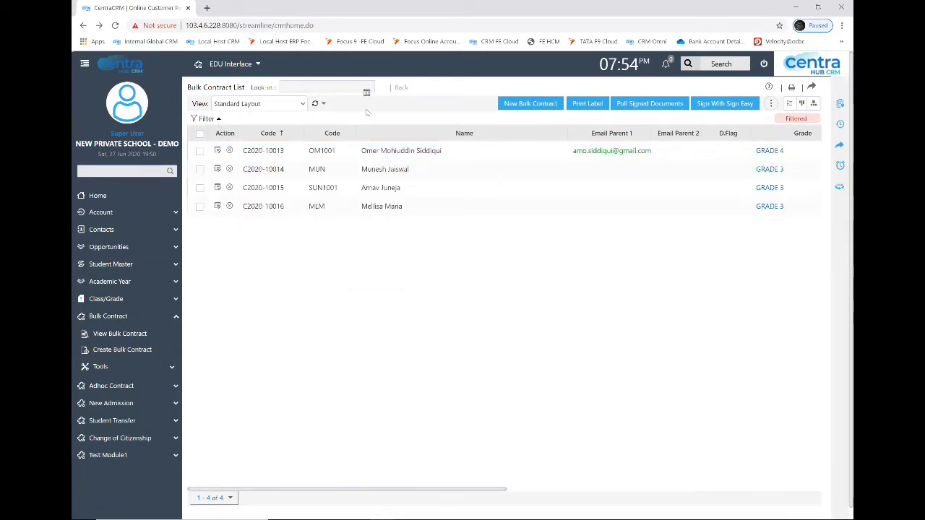
left_click(217, 120)
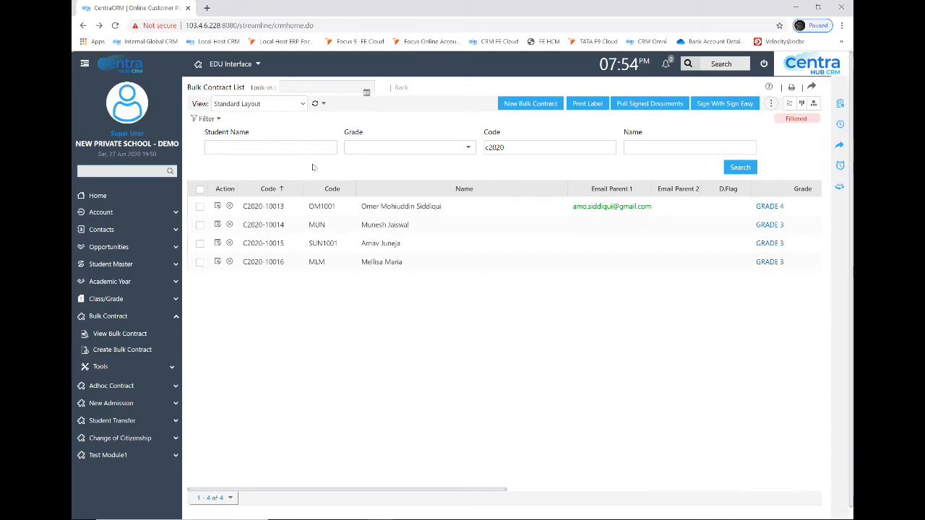
left_click(200, 264)
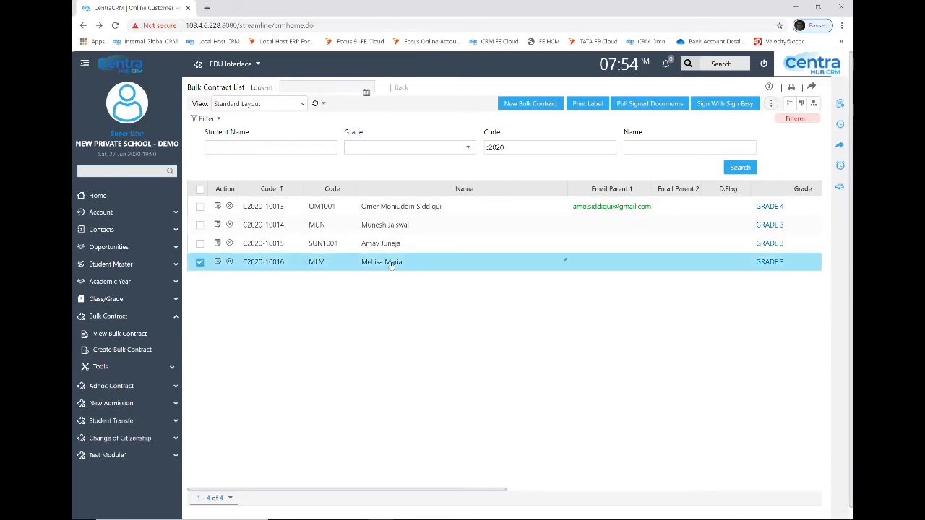
- Start a Sign Easy request for the selected contract using the Student Contract-Final print layout, and proceed to the recipients
left_click(724, 107)
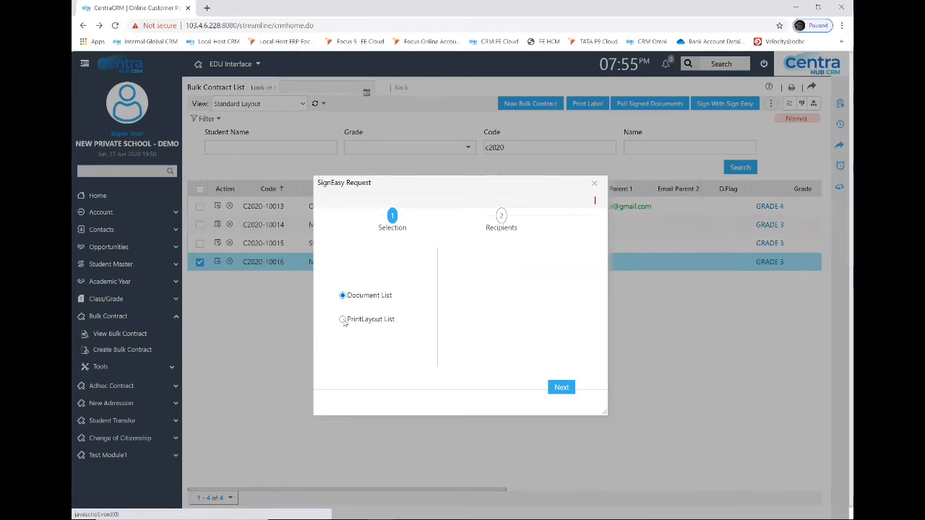
left_click(343, 320)
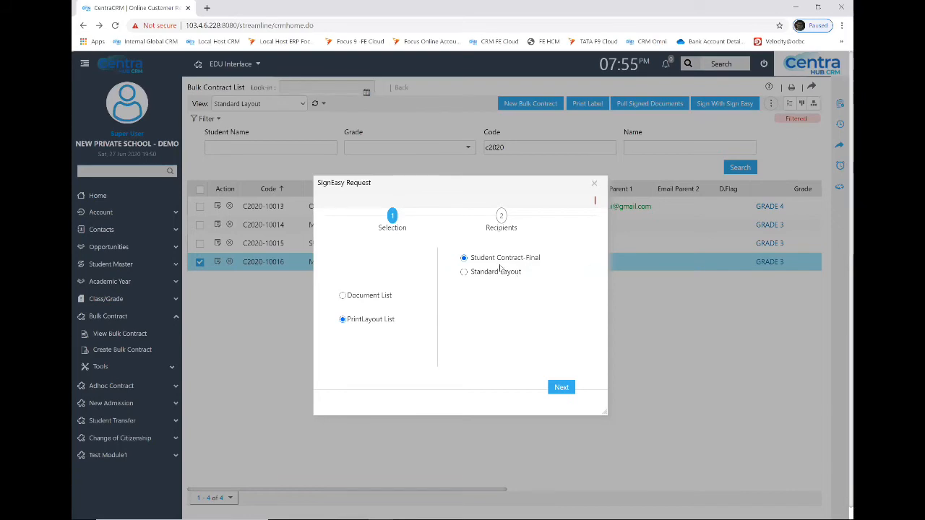
left_click(566, 391)
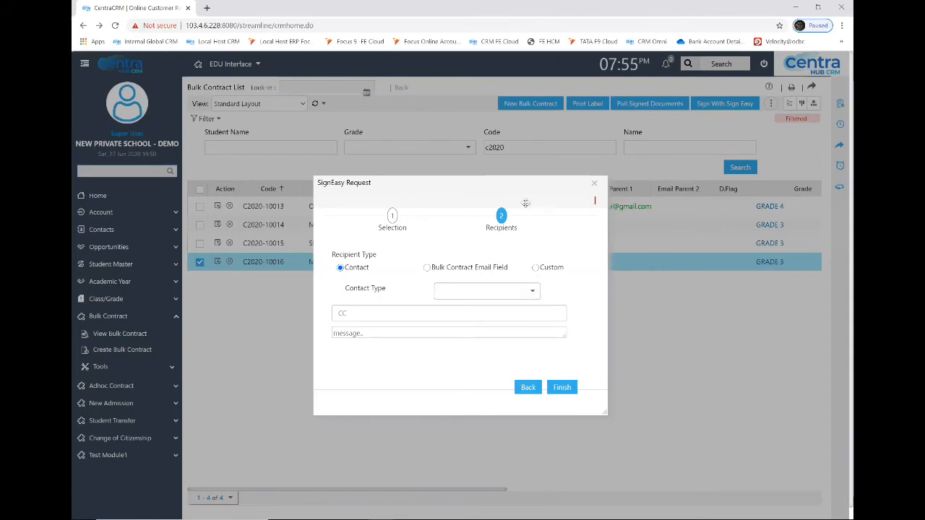
- Set the request's recipient type to Custom and enter the signer's email address
left_click_drag(470, 198, 413, 192)
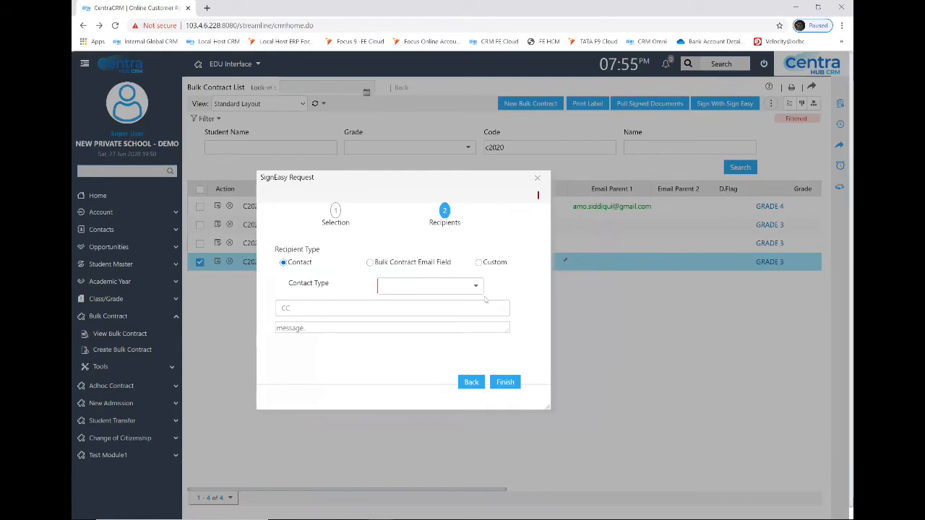
left_click(486, 264)
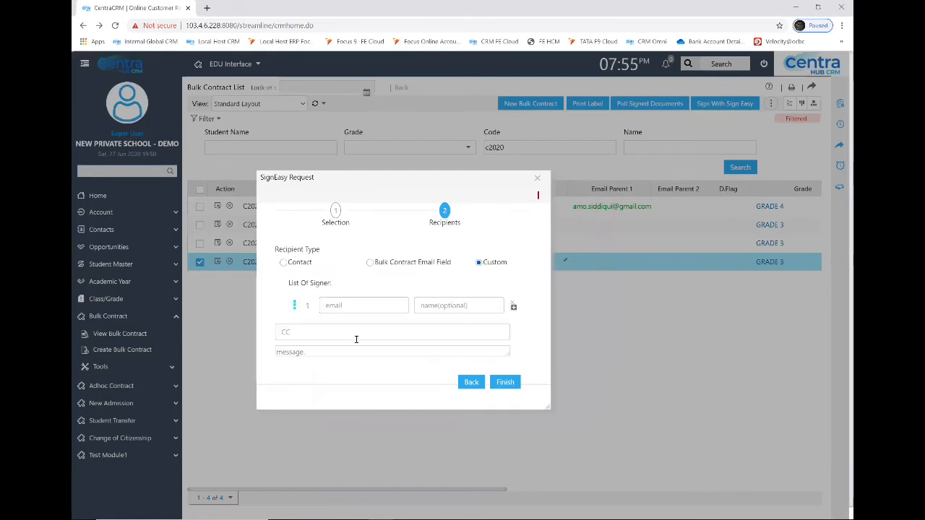
left_click(365, 309)
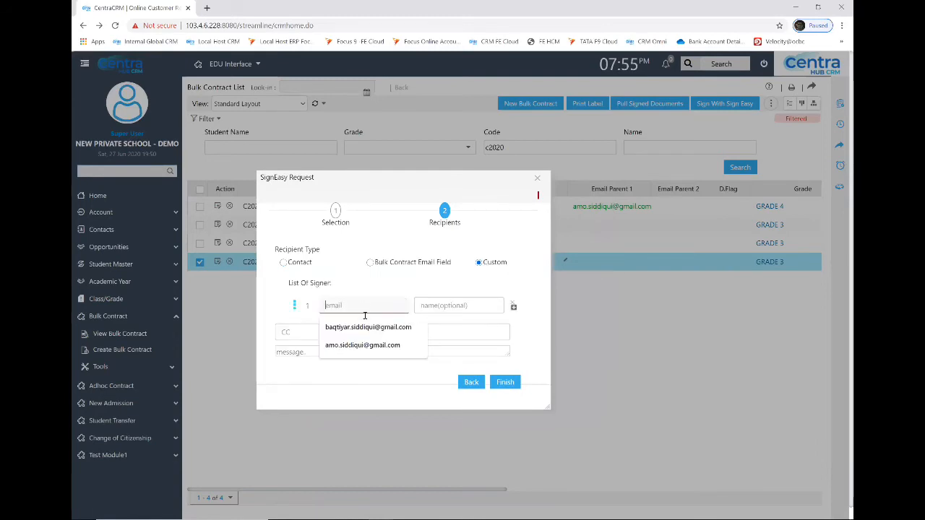
left_click(385, 347)
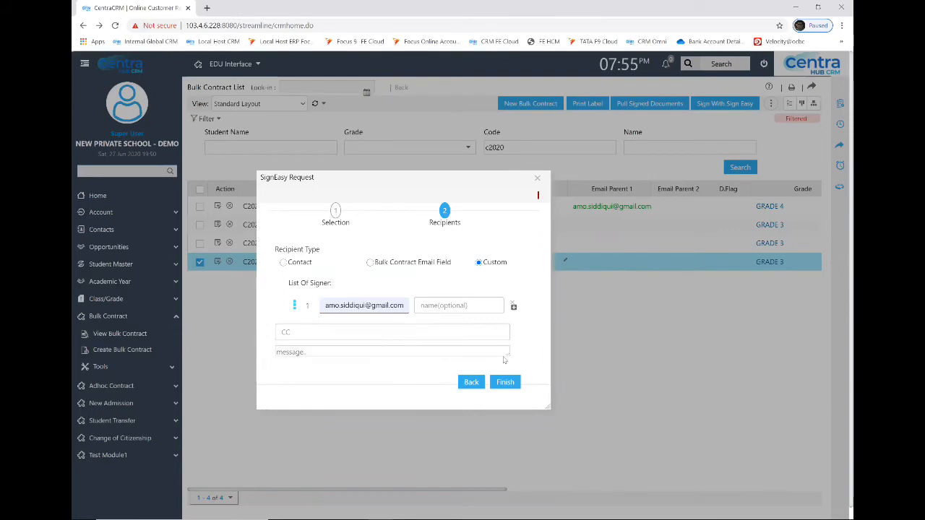
left_click(449, 332)
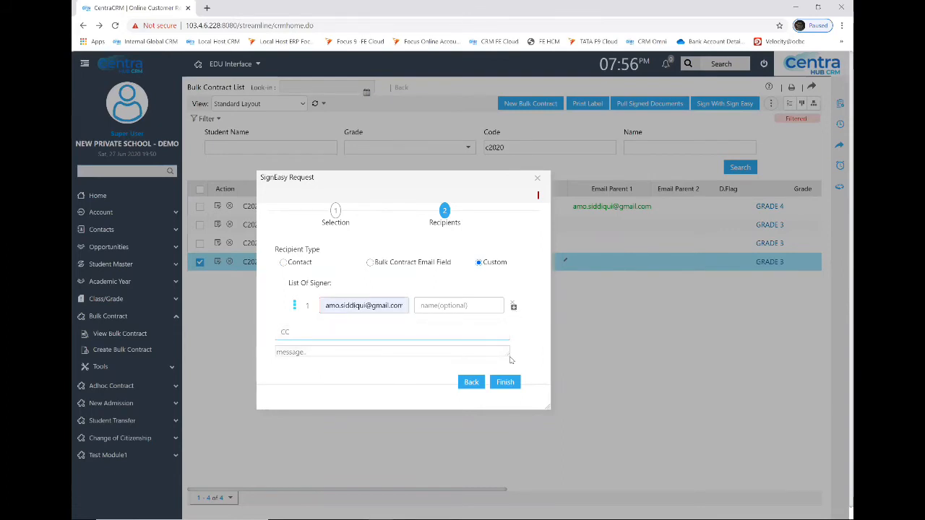
- Write the message "Dear Parent, Please sign the contract ASAP, Student Administration" on separate lines and finish the SignEasy request
left_click_drag(507, 354, 538, 401)
scroll(488, 318, "down", 1)
left_click(335, 318)
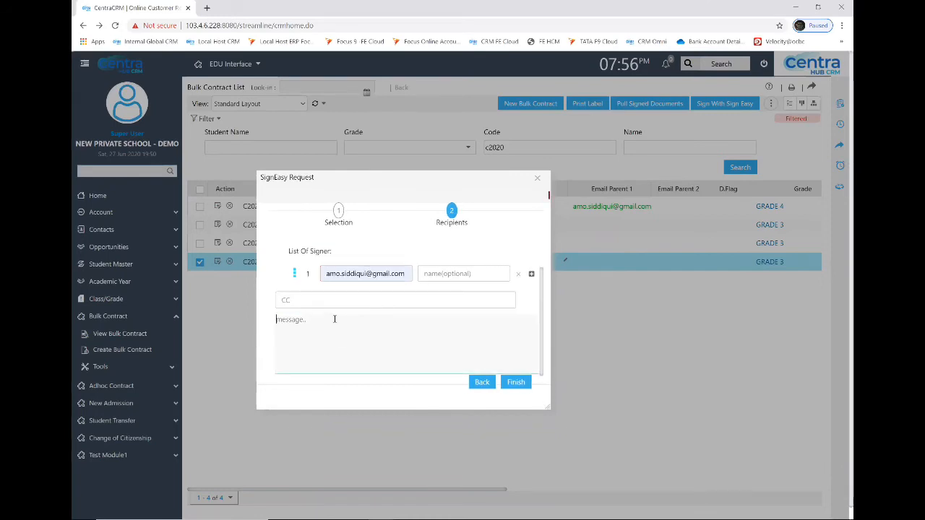
type("Dear Parent,")
key("Return")
type("Pleas es")
key("BackSpace")
key("BackSpace")
type("e sug")
type(" the contract ASAP")
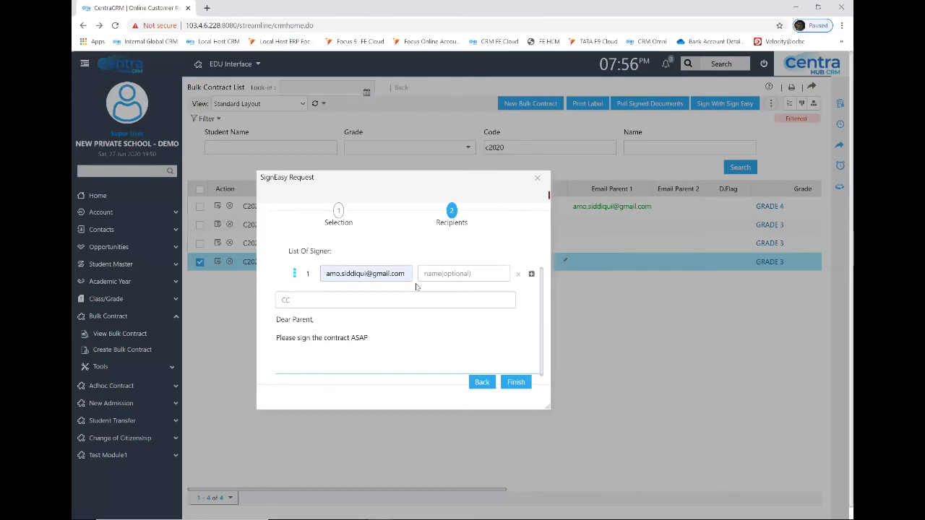
type("Student Administration")
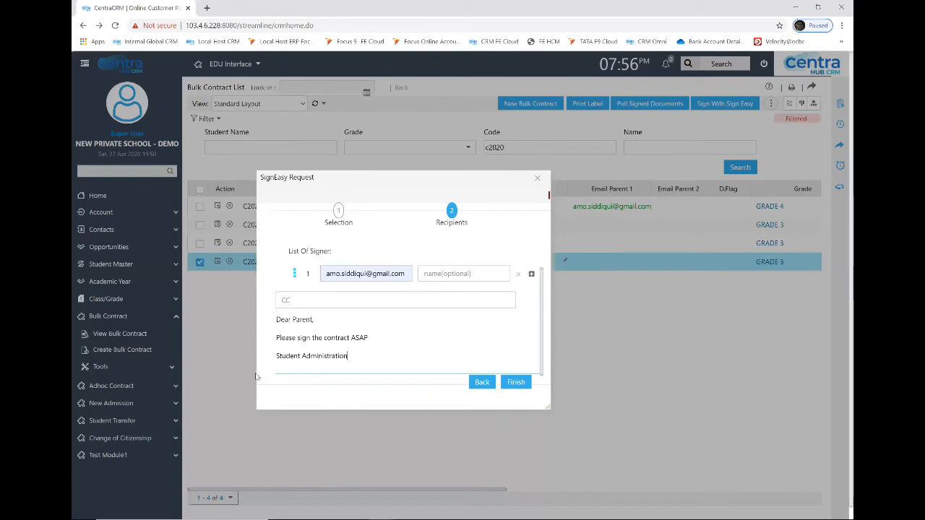
left_click(292, 343)
key("Return")
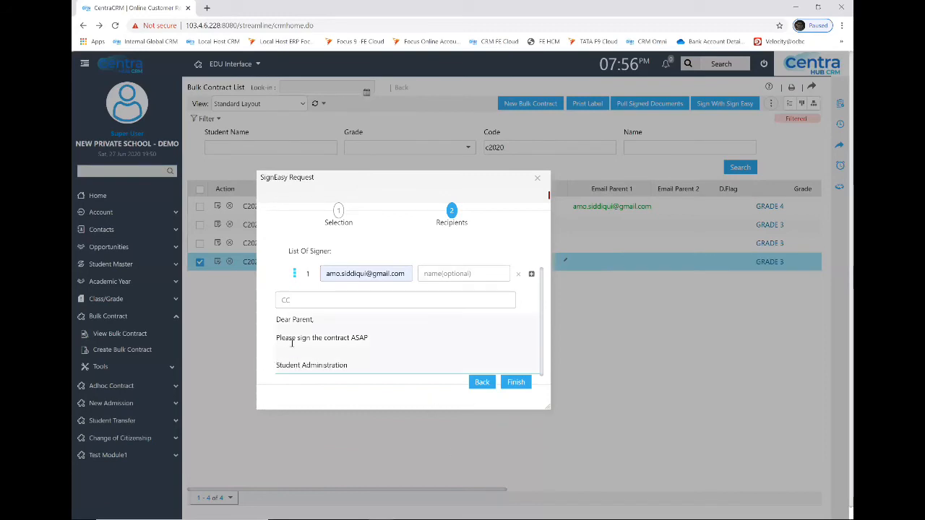
left_click(517, 383)
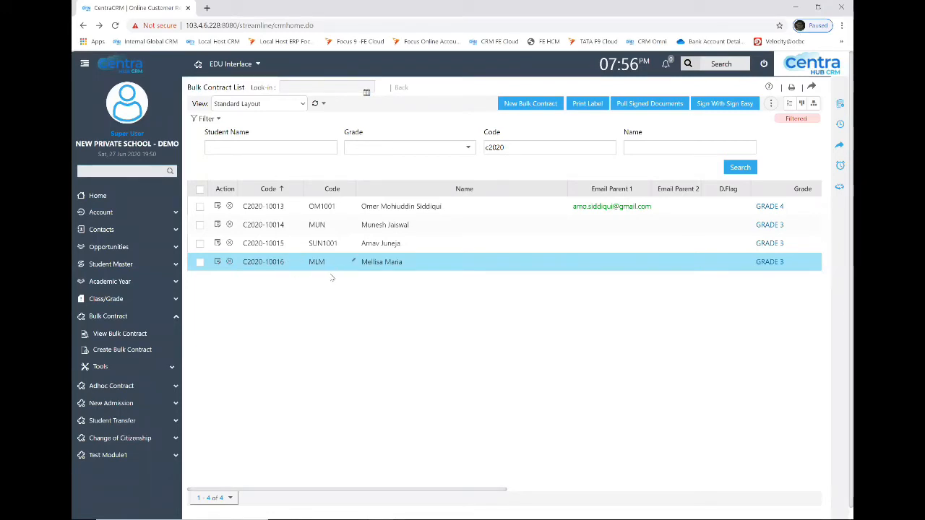
- Open the sent contract's details to check its unsigned documents, and open the newest signing request email in the Gmail inbox
left_click(384, 263)
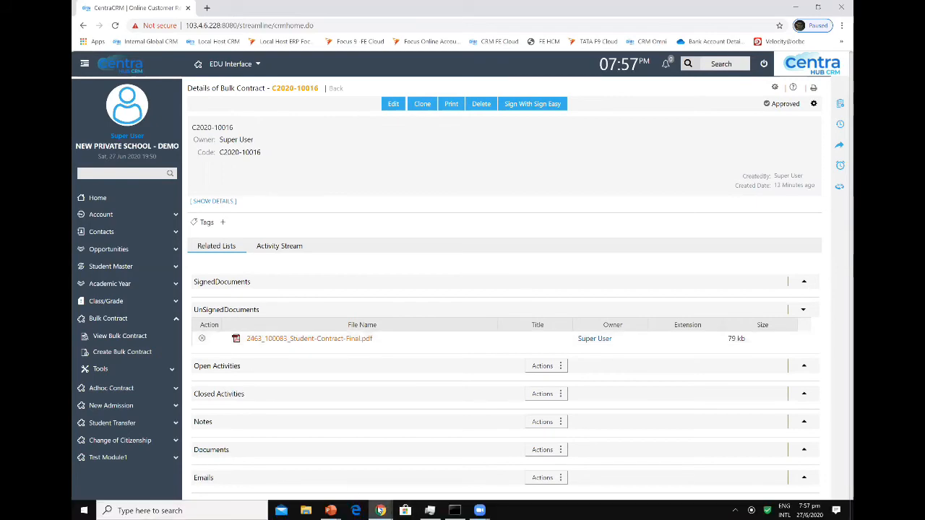
mouse_move(374, 489)
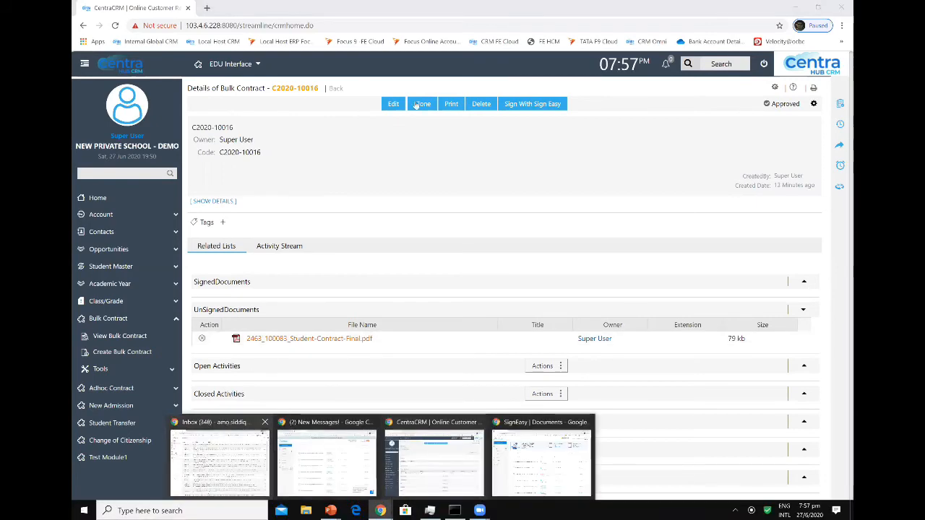
left_click(228, 428)
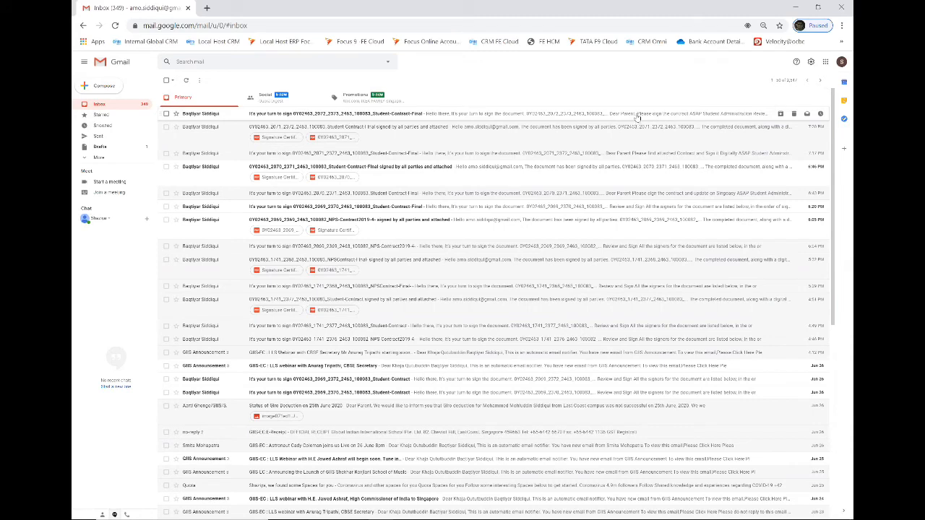
left_click(638, 114)
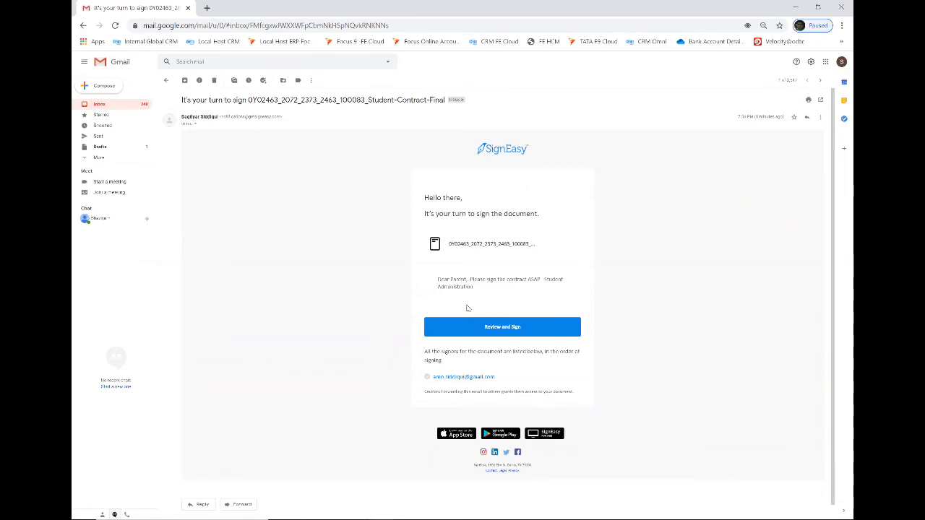
- Start Review and Sign from the email, agree to sign electronically under SignEasy's terms, and continue to the document
left_click(498, 329)
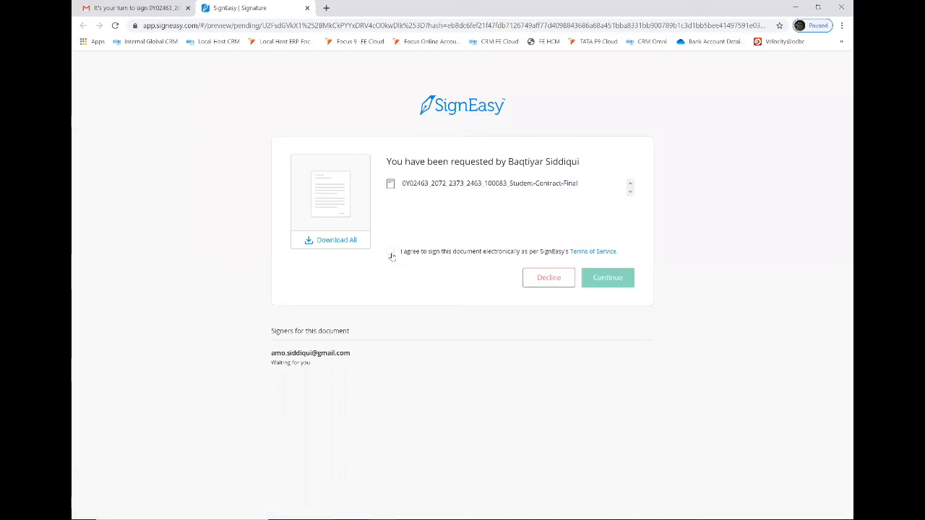
left_click(391, 253)
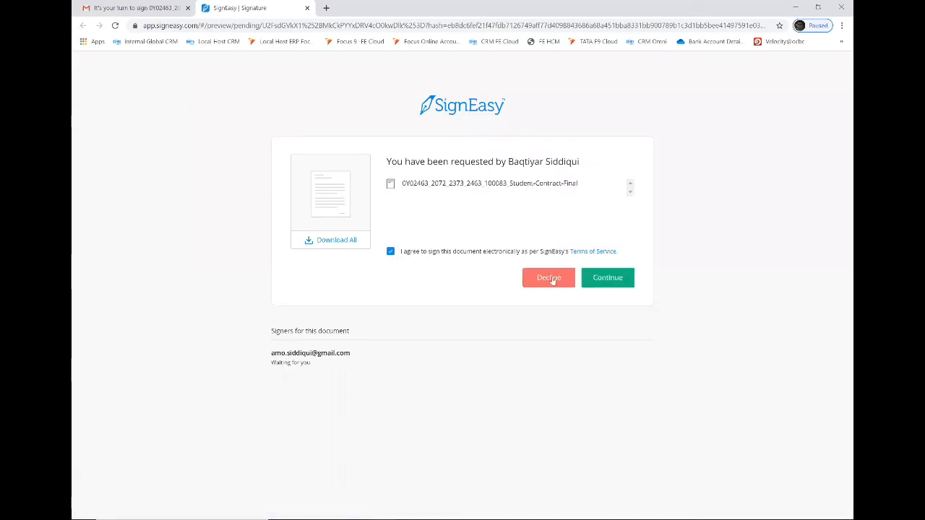
left_click(606, 279)
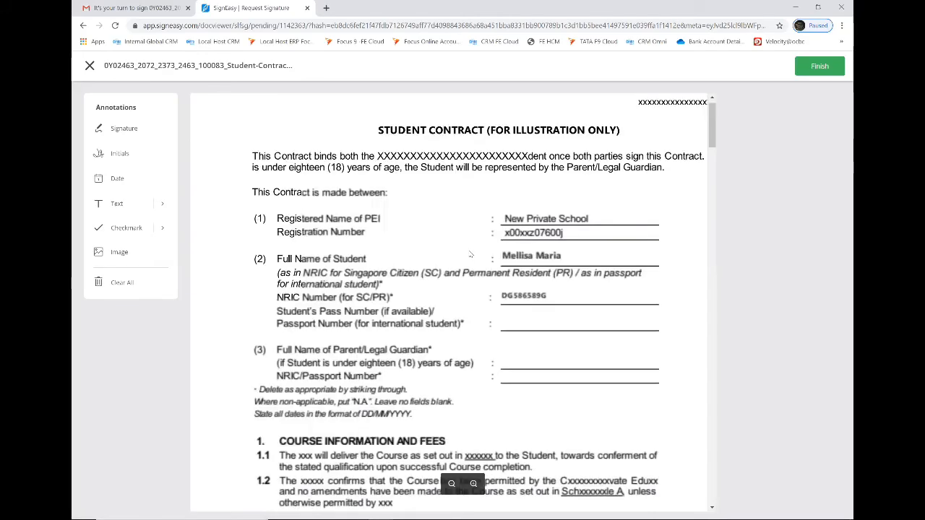
- Read through the student contract's course details, term breaks and installment schedule, down to the signatory section on the last pages
scroll(471, 254, "down", 3)
scroll(471, 255, "up", 1)
scroll(471, 254, "down", 10)
scroll(470, 255, "down", 7)
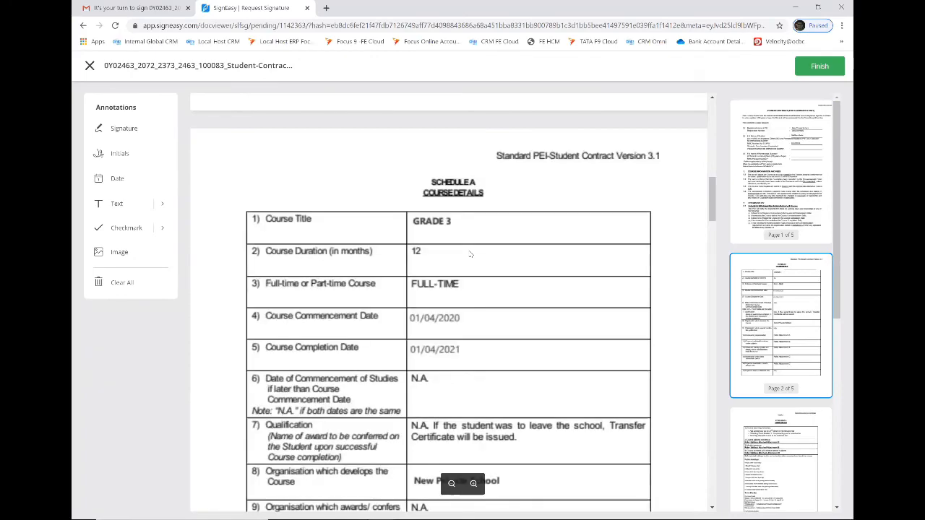
scroll(471, 254, "down", 5)
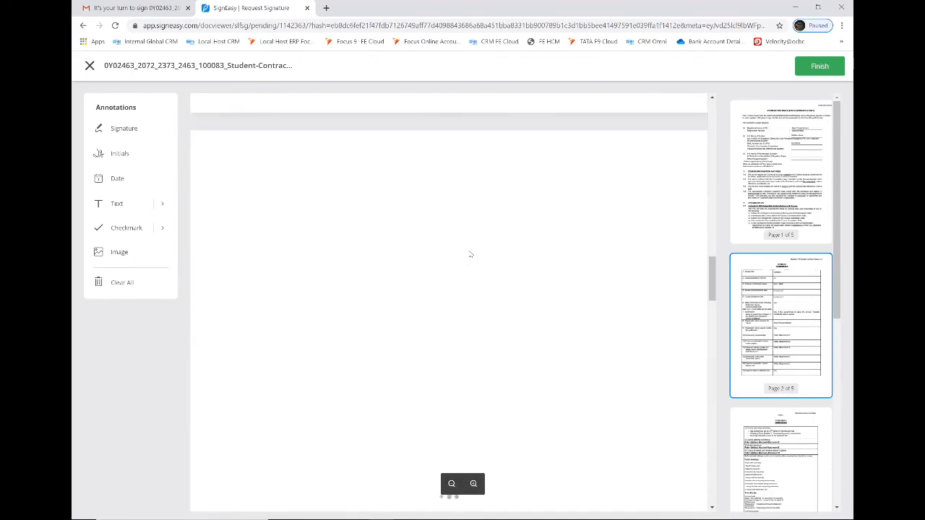
scroll(463, 262, "down", 3)
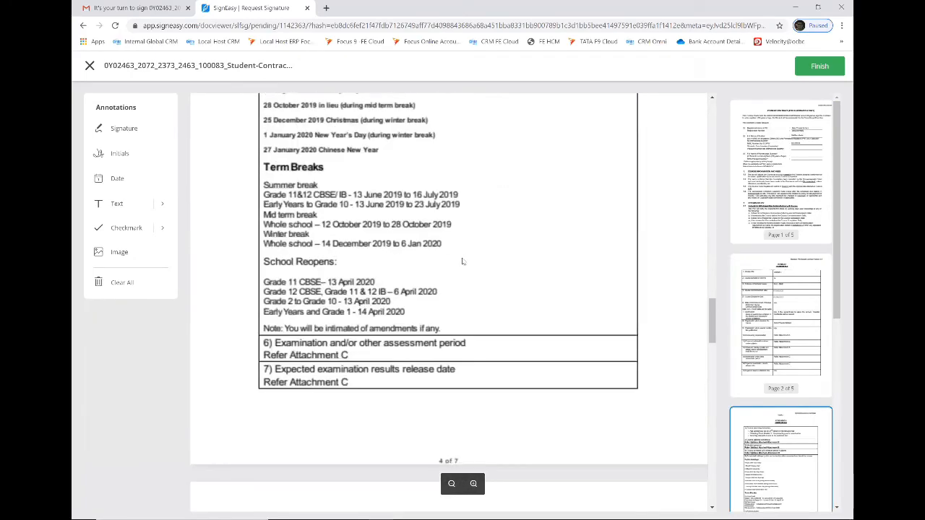
scroll(462, 261, "down", 5)
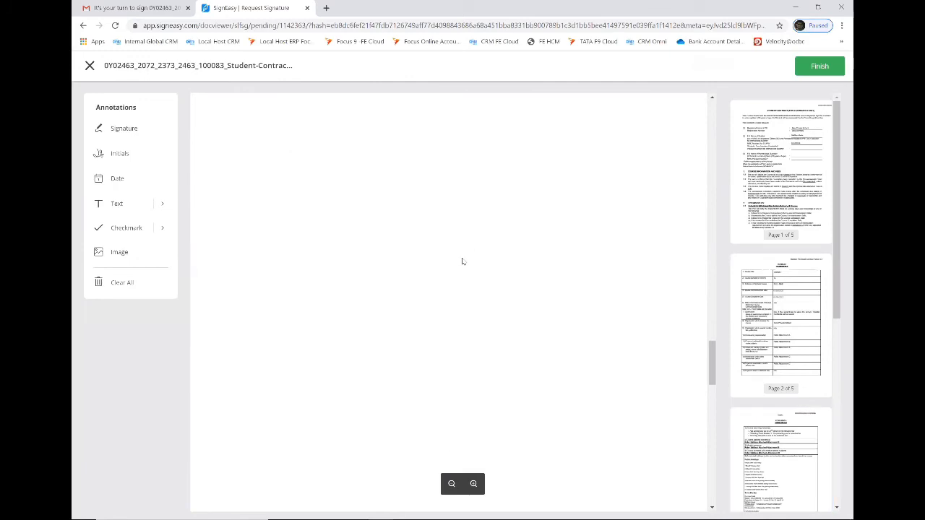
scroll(463, 261, "down", 6)
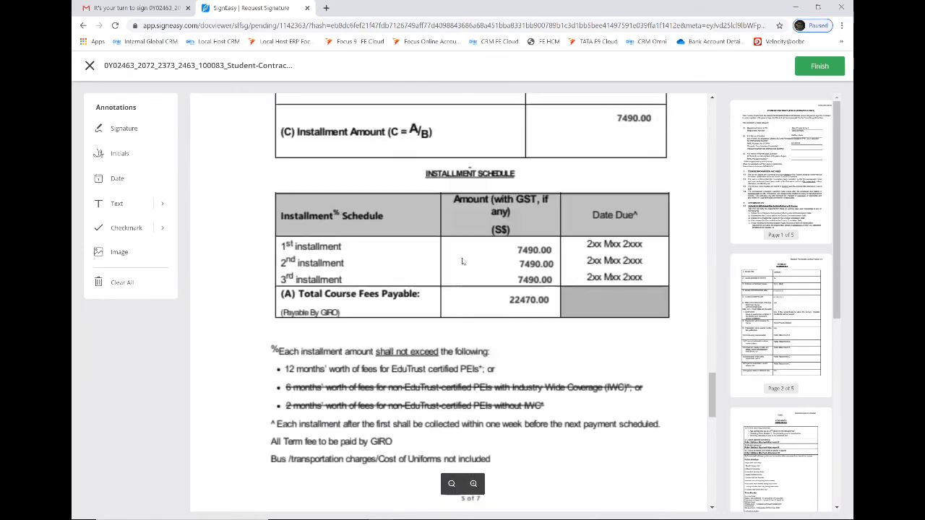
scroll(462, 261, "down", 3)
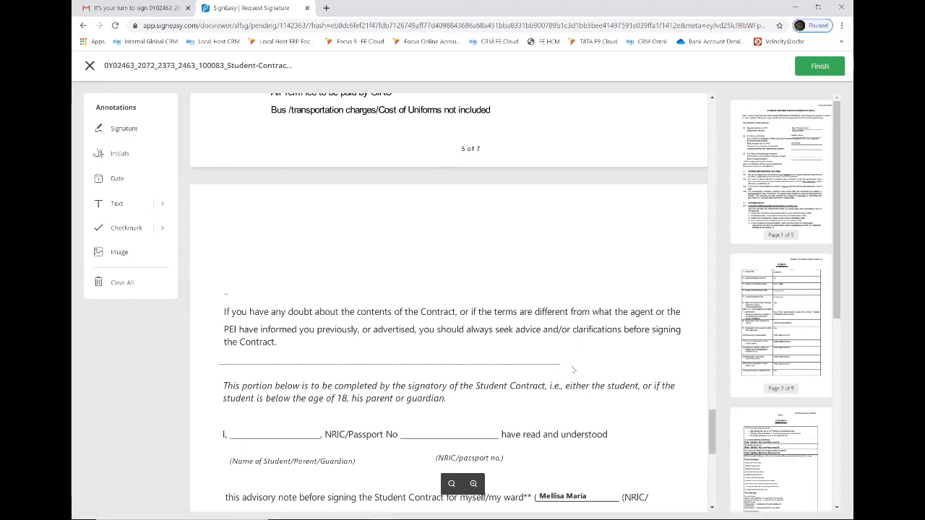
scroll(518, 434, "down", 1)
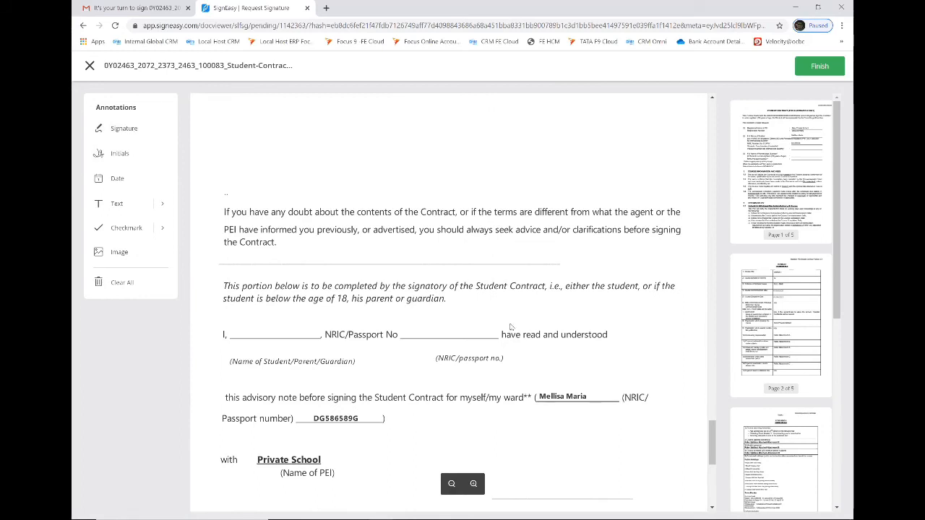
scroll(511, 327, "down", 1)
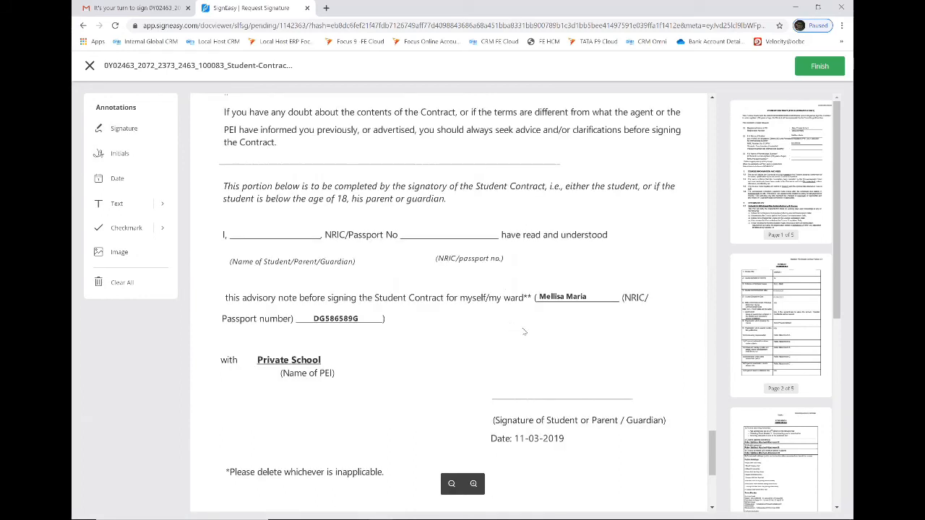
- Place a signature above the Signature of Student or Parent / Guardian line, trying a hand-drawn one before using a typed handwriting style
left_click(127, 131)
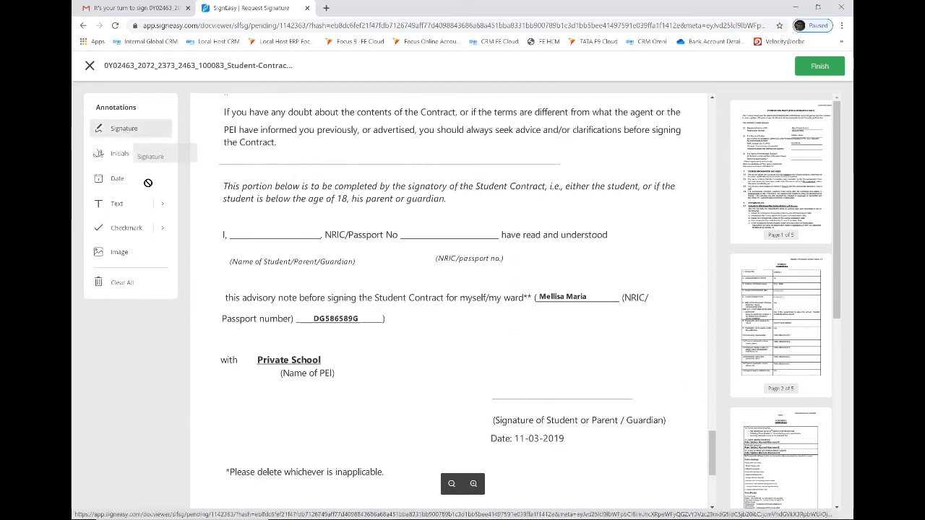
left_click(543, 381)
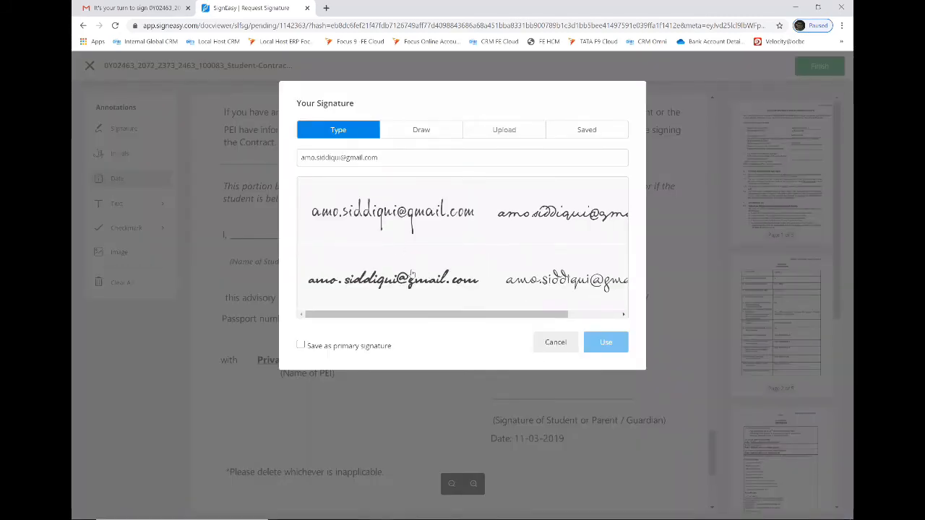
left_click(429, 130)
mouse_move(367, 200)
left_mouse_down()
mouse_move(428, 282)
mouse_move(388, 206)
mouse_move(516, 268)
mouse_move(498, 204)
mouse_move(583, 201)
left_mouse_up()
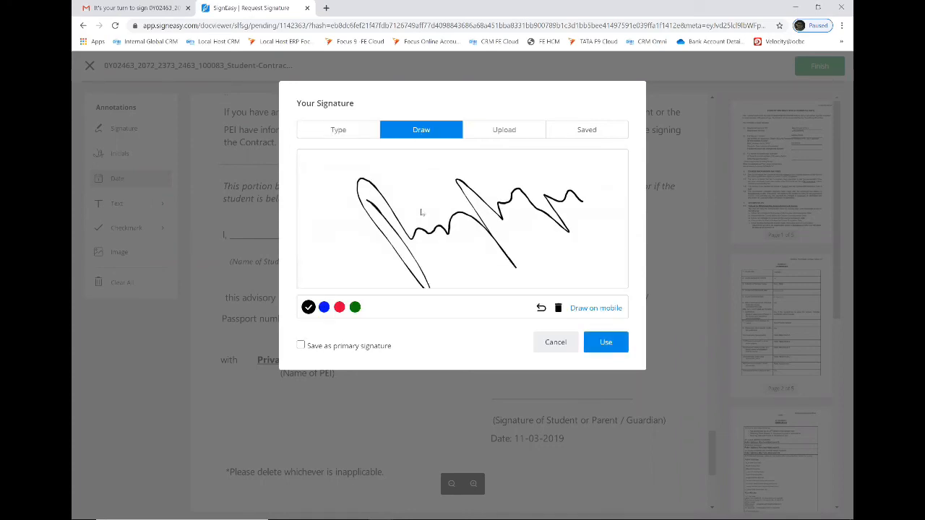
left_click(324, 133)
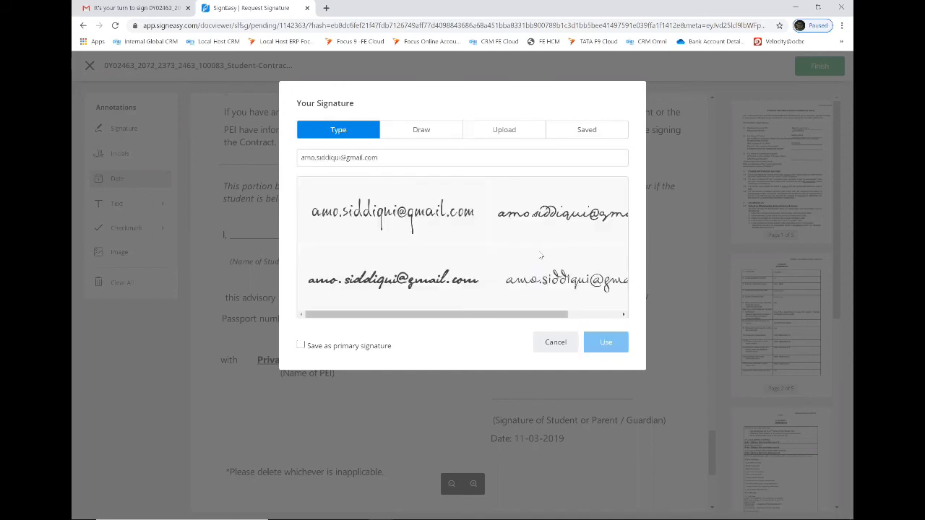
left_click(597, 296)
left_click(597, 296)
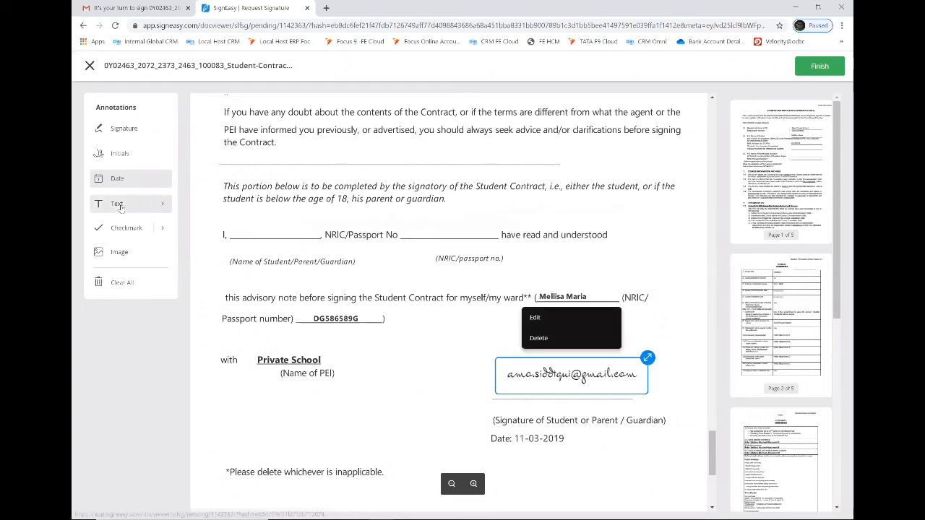
- Add a text annotation reading "ABCD" on the Name of Student/Parent/Guardian line
left_click(120, 206)
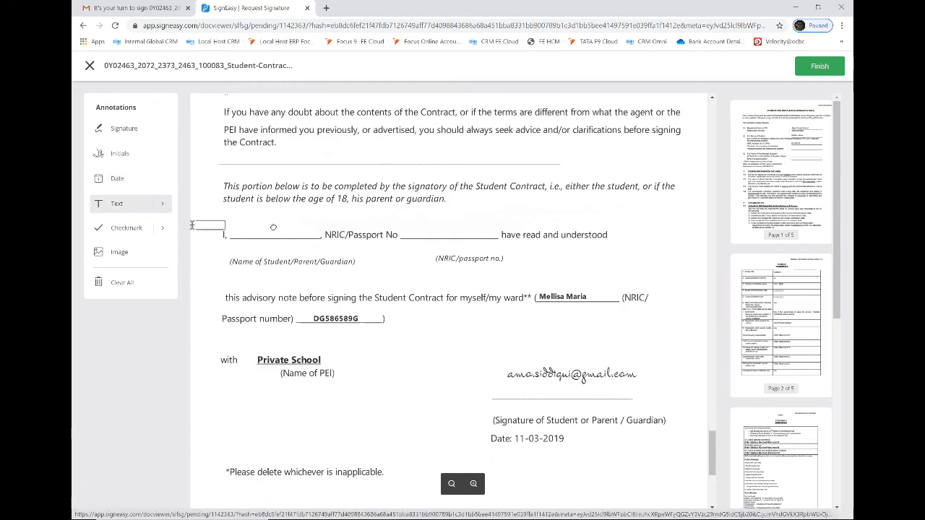
left_click(274, 229)
left_click_drag(286, 239, 252, 230)
left_click(259, 233)
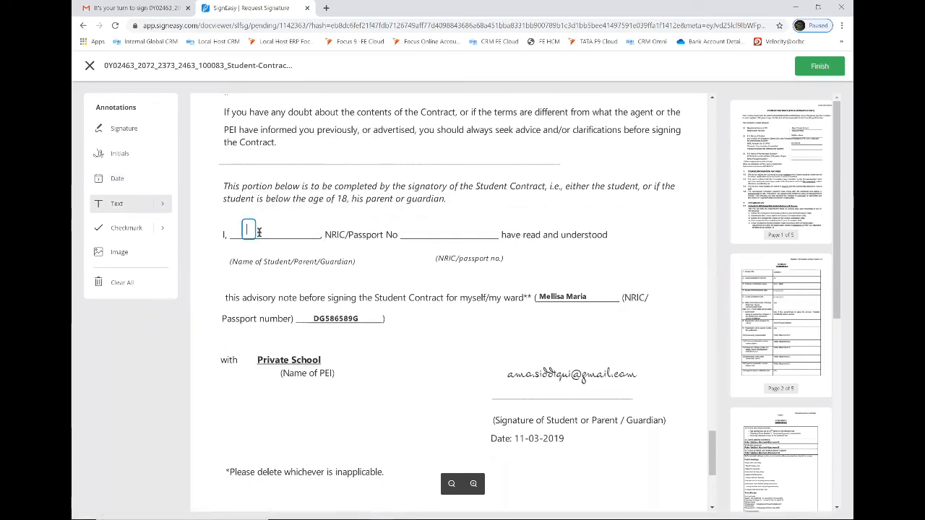
type("Am")
type("CS")
key("BackSpace")
type("D")
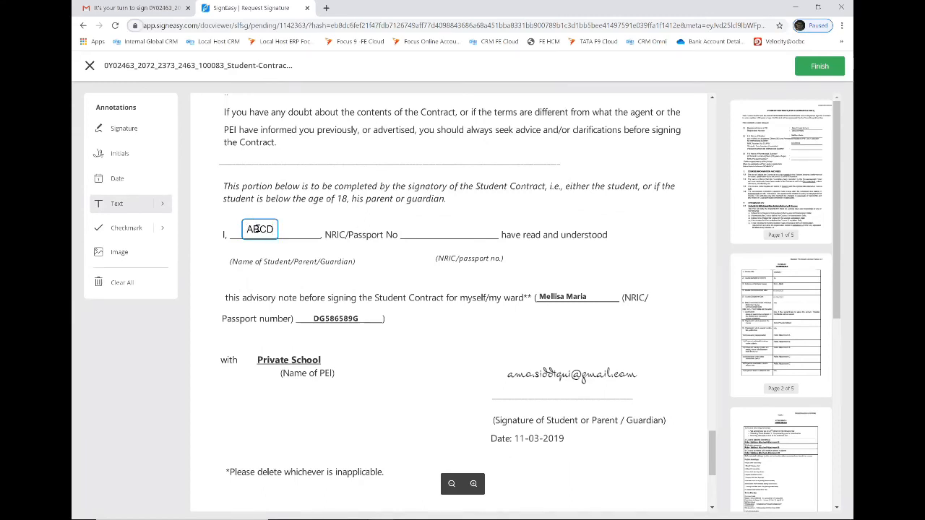
- Add a text annotation with the signatory's ID number on the NRIC/Passport No line
left_click(453, 247)
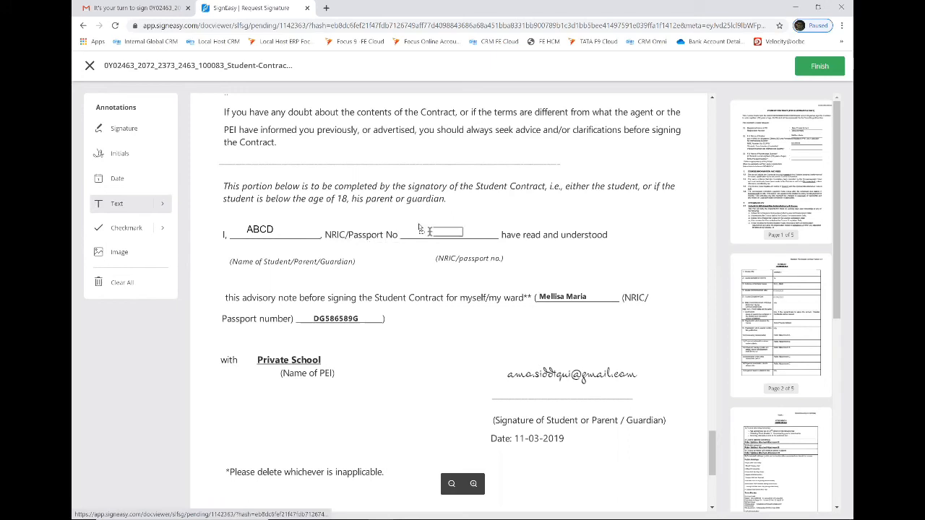
left_click(422, 230)
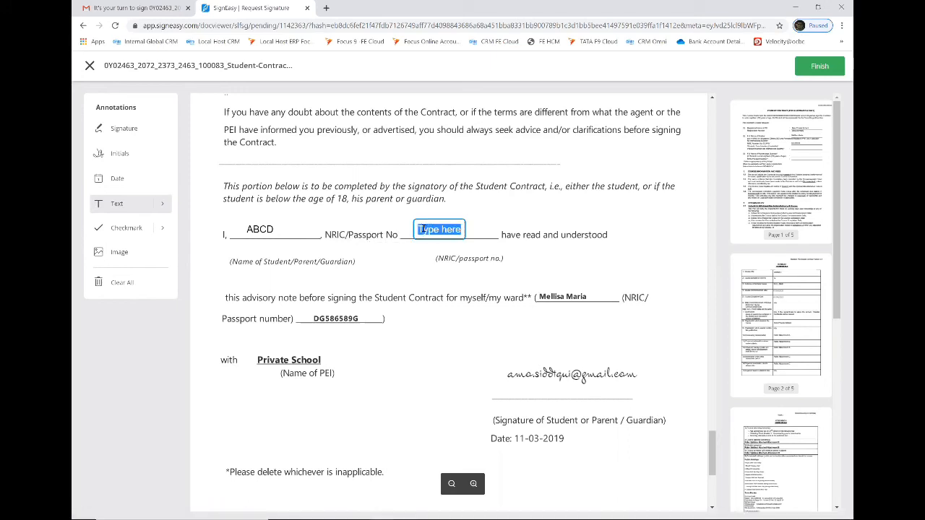
type("M")
type("%5")
key("BackSpace")
key("BackSpace")
key("BackSpace")
type("MNOP")
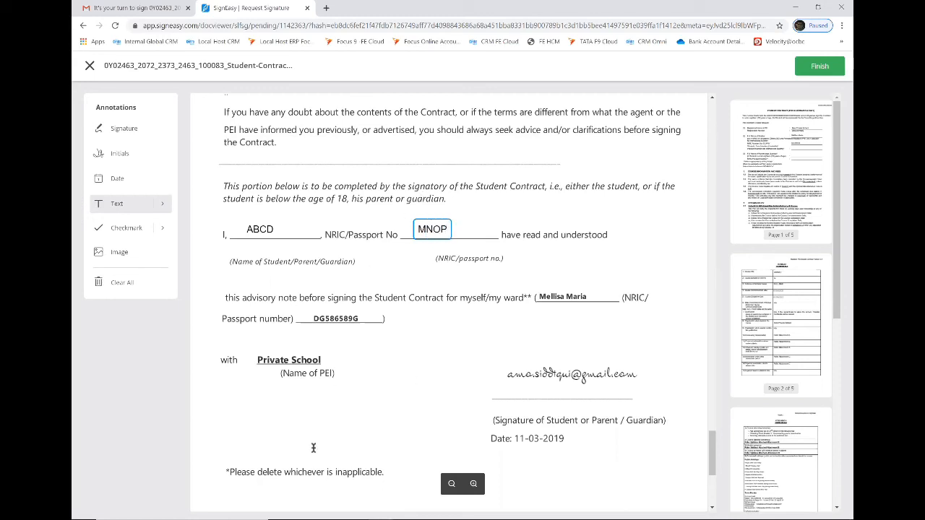
- Add a date annotation of 06/27/20 on the Signature of Student or Parent / Guardian line and finish signing the contract
left_click(116, 181)
left_click(587, 391)
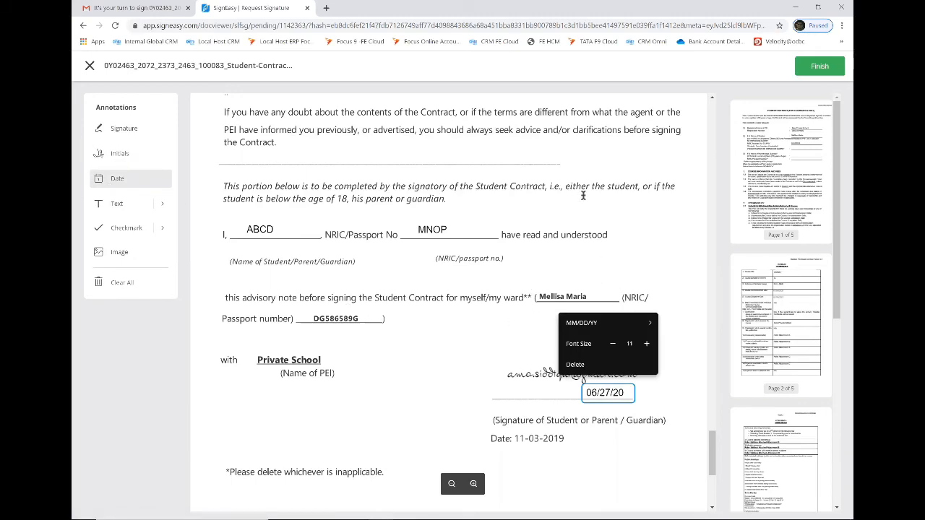
scroll(584, 196, "up", 3)
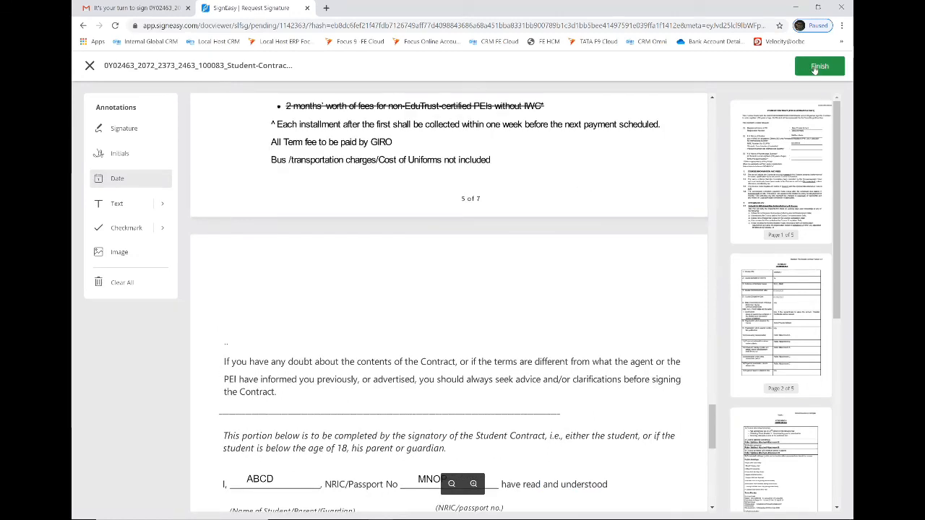
left_click(815, 67)
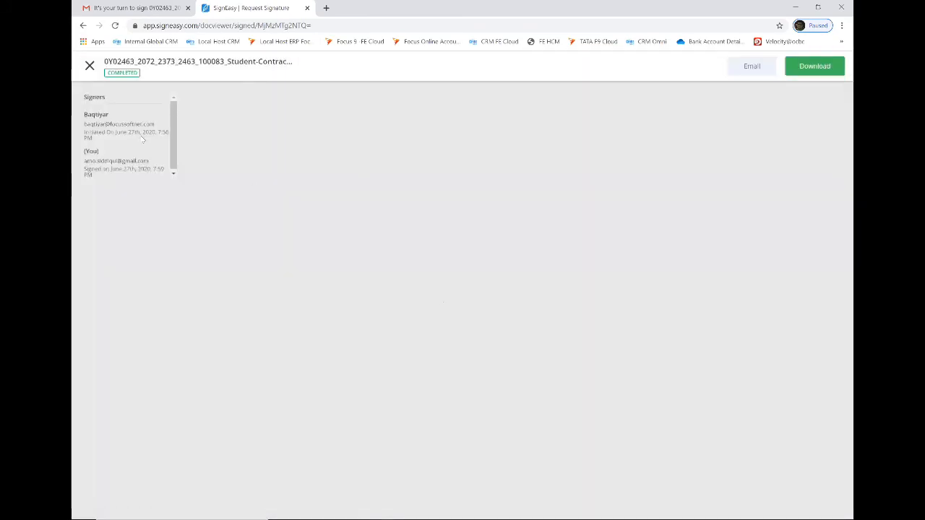
- Check the Gmail inbox for the signed-contract email, and open the completed documents list at app.getsigneasy.com in a new browser window
left_click(133, 8)
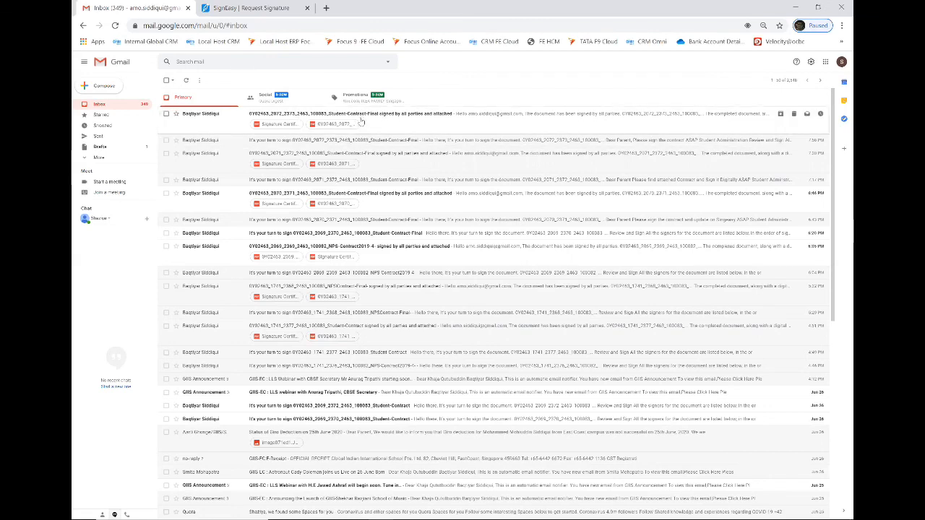
left_click(240, 9)
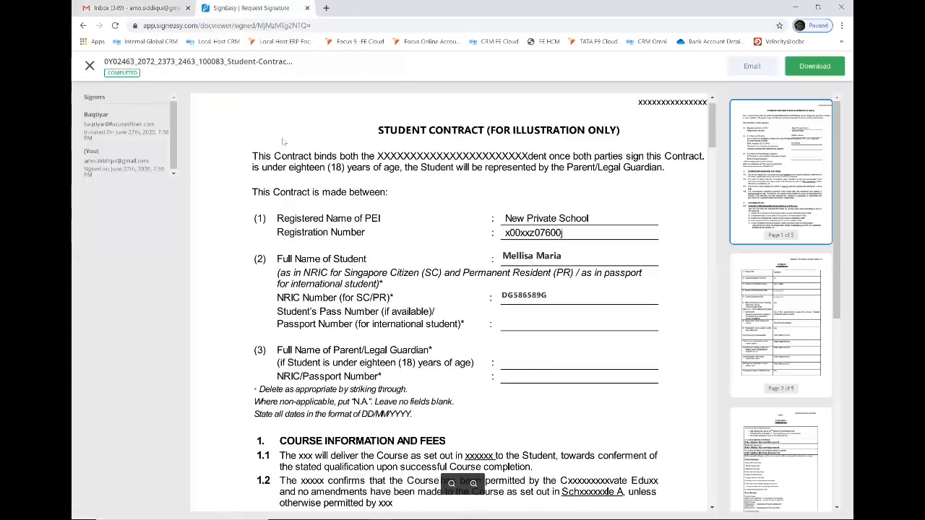
left_click(841, 27)
left_click(795, 53)
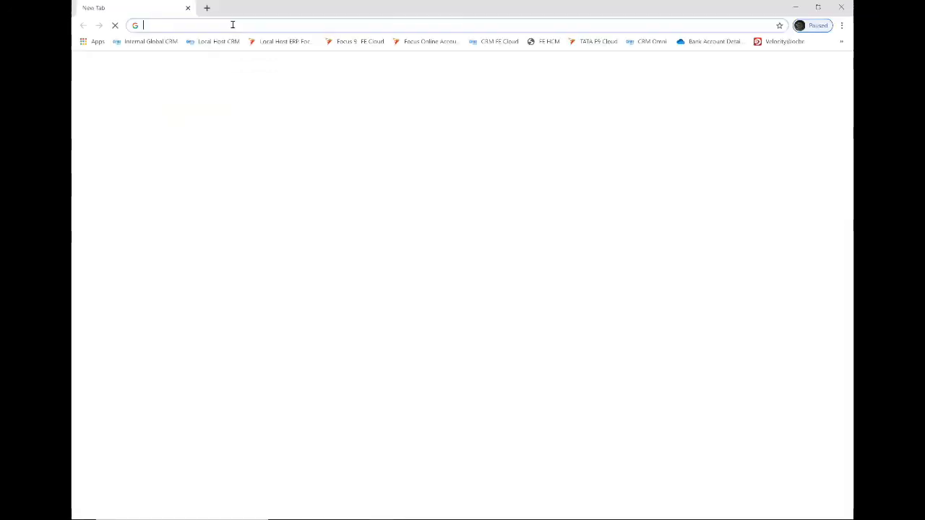
type("app")
key("Return")
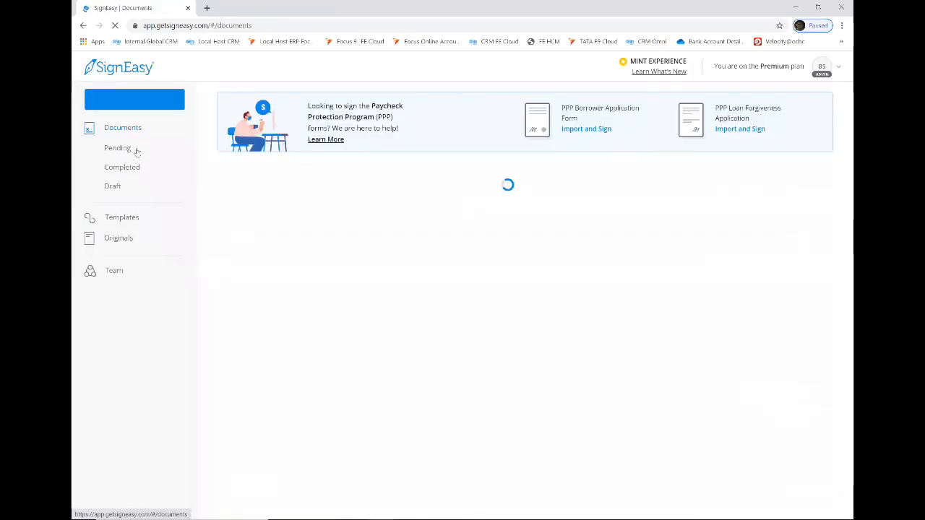
left_click(122, 168)
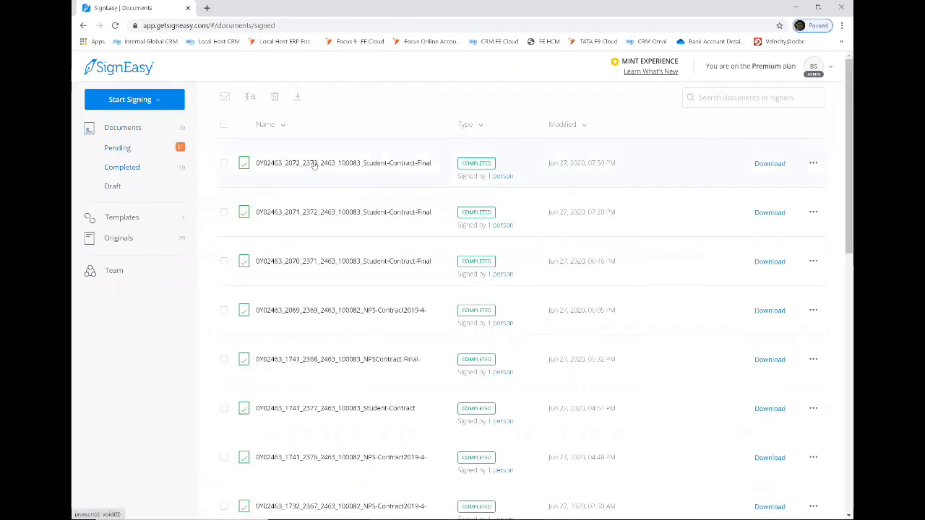
- Open the newest completed Student-Contract-Final document and review the signatory section for the name, passport number, signature and date entries
left_click(315, 165)
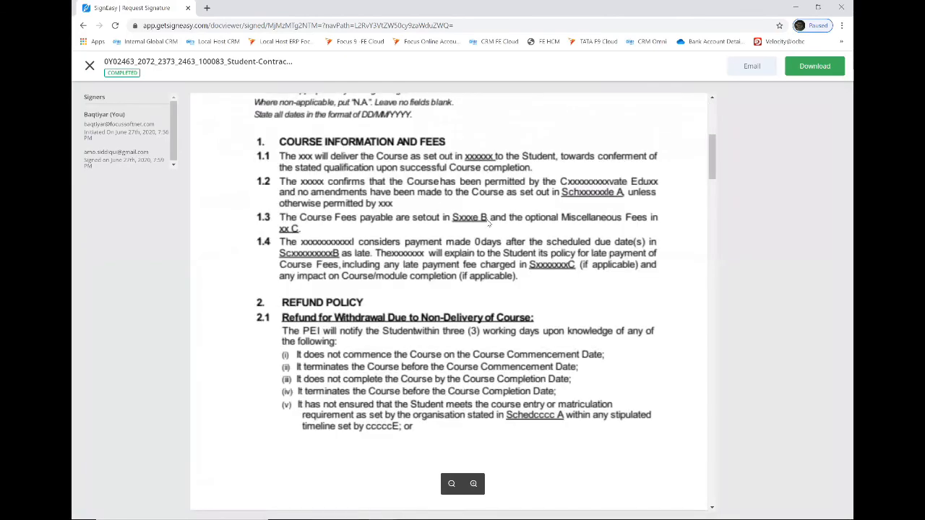
scroll(488, 223, "down", 5)
scroll(489, 223, "down", 5)
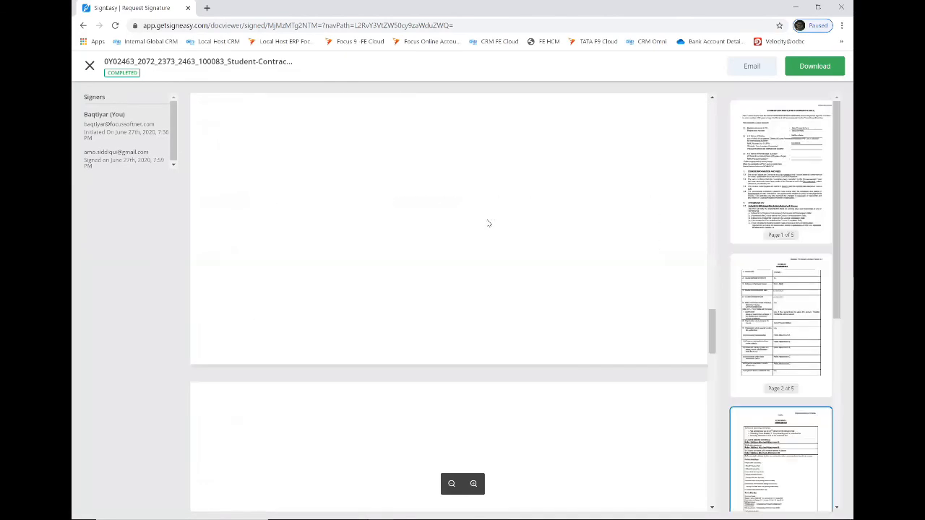
scroll(489, 223, "down", 3)
scroll(488, 223, "down", 3)
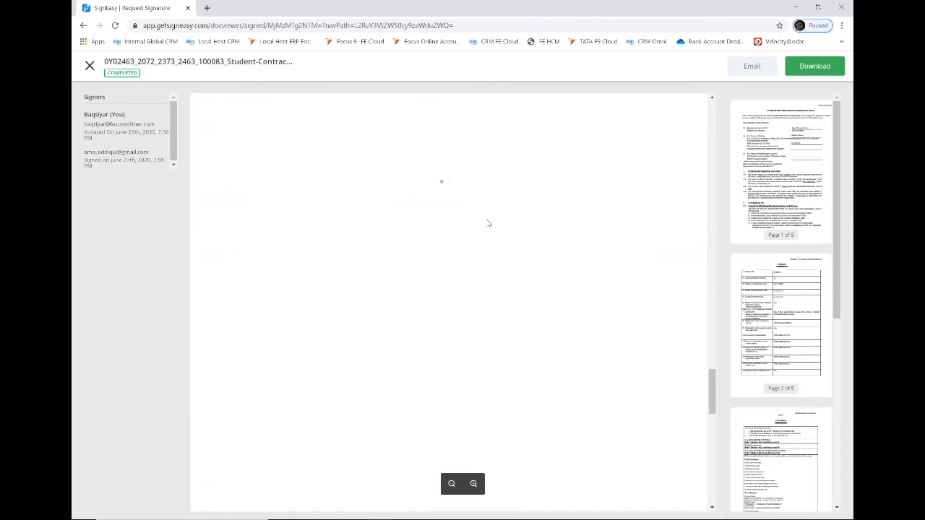
scroll(488, 224, "down", 3)
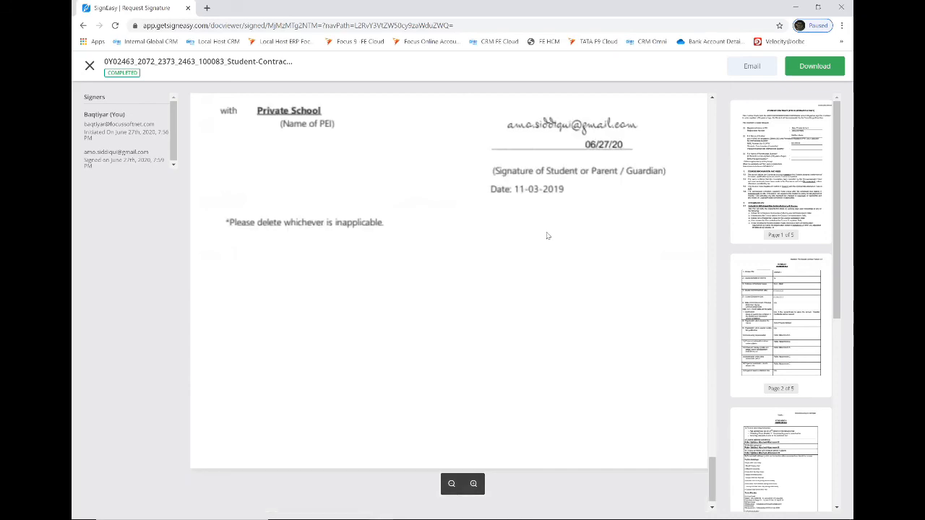
scroll(594, 221, "up", 1)
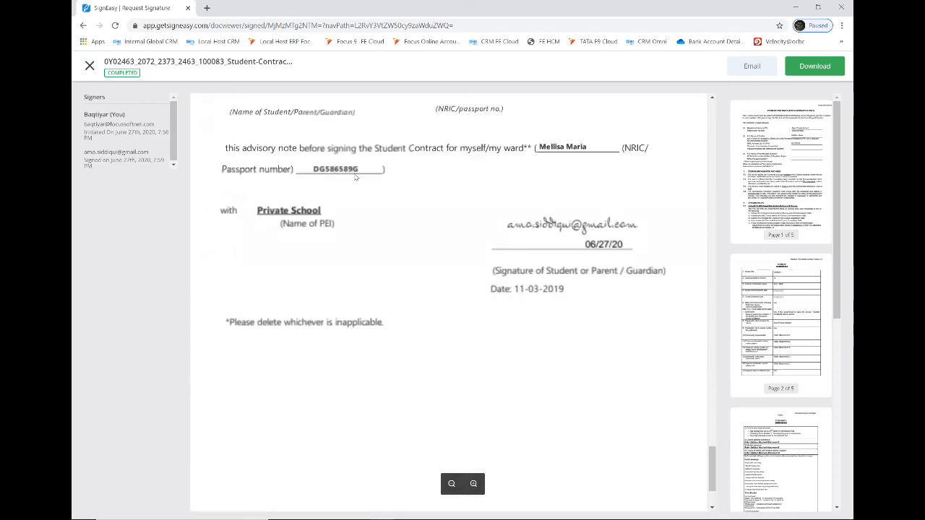
scroll(585, 235, "up", 2)
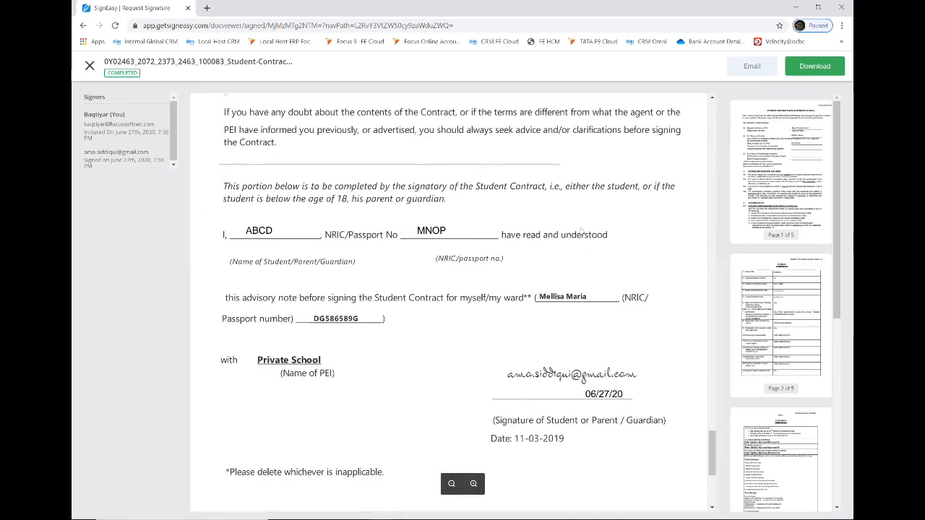
scroll(586, 235, "up", 1)
scroll(586, 234, "up", 1)
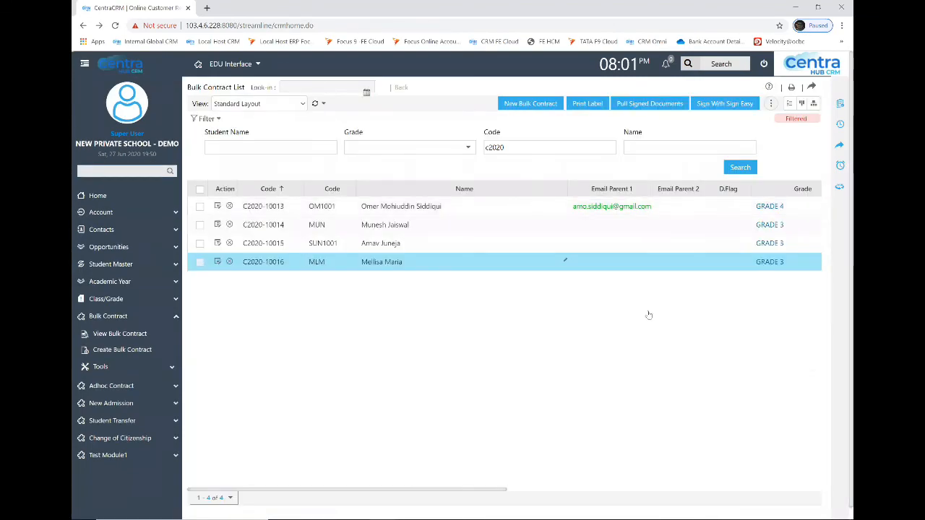
- In CentraCRM, check the last listed bulk contract's related documents and pull its signed documents from the Bulk Contract List
left_click(391, 266)
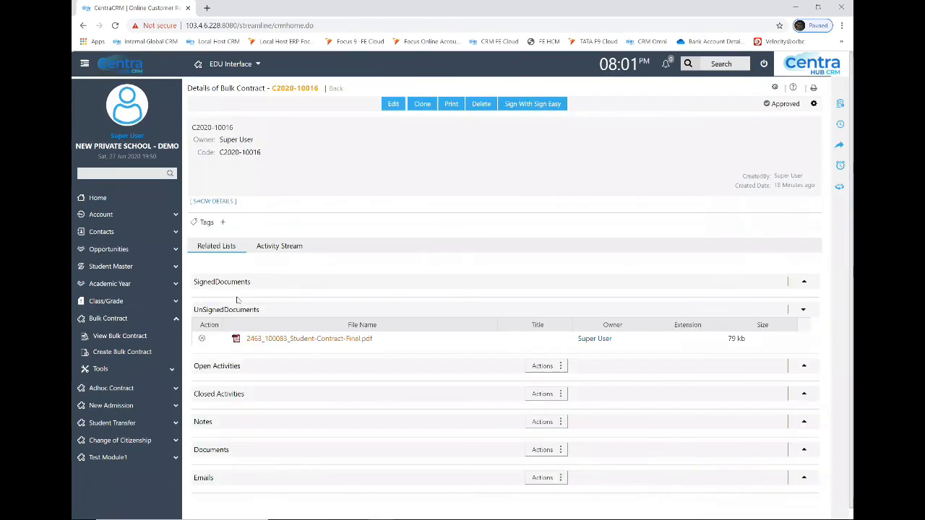
left_click(337, 88)
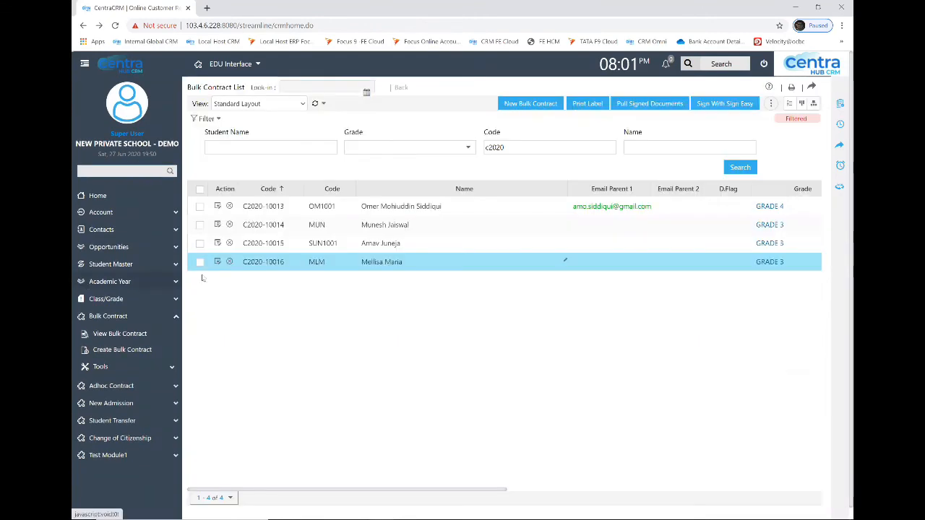
left_click(200, 262)
left_click(649, 104)
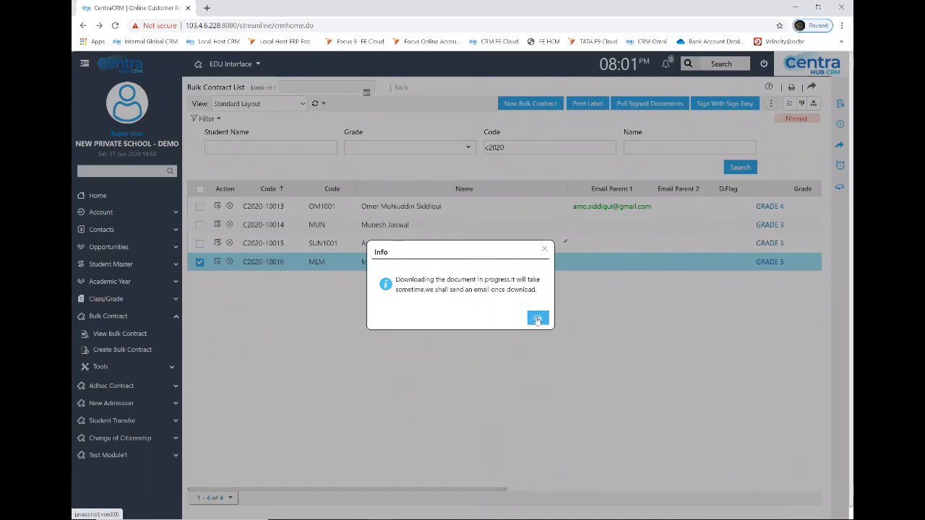
left_click(537, 321)
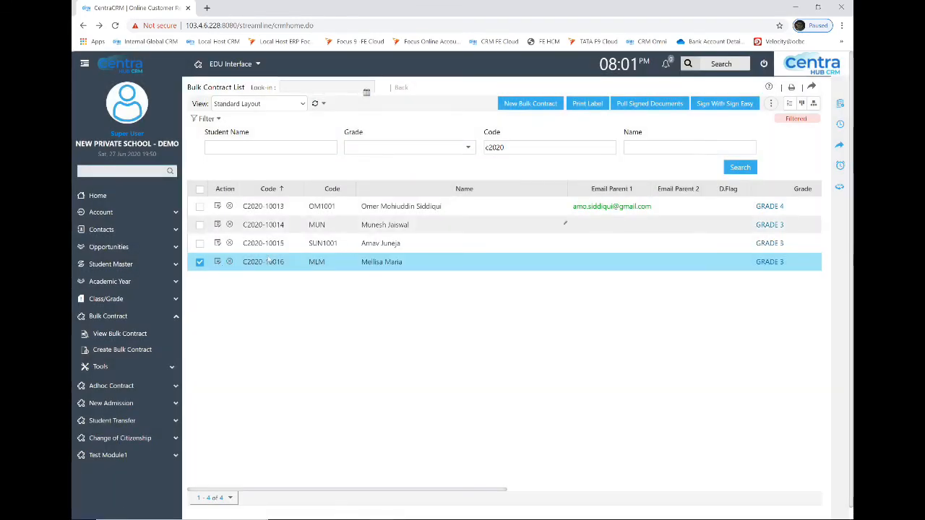
- Reopen the same bulk contract to check its SignedDocuments section, and return to the Bulk Contract List
left_click(389, 261)
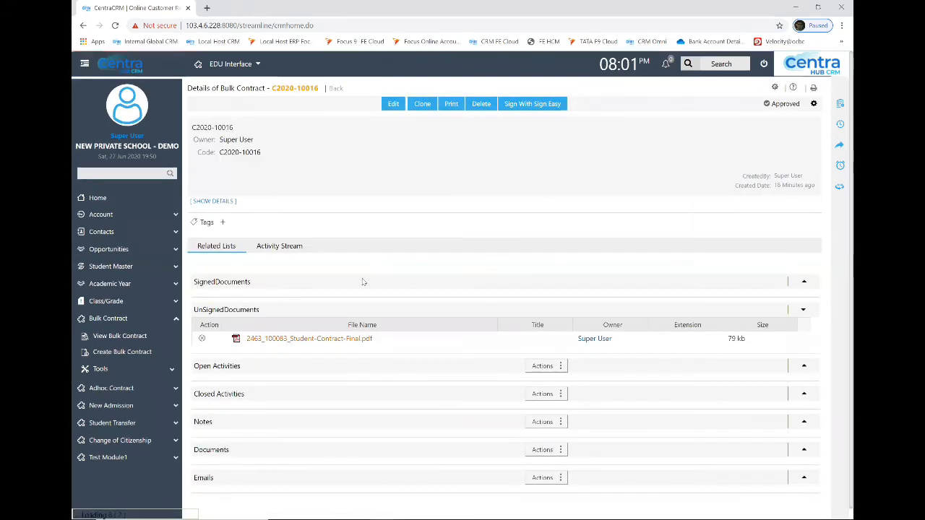
left_click(336, 88)
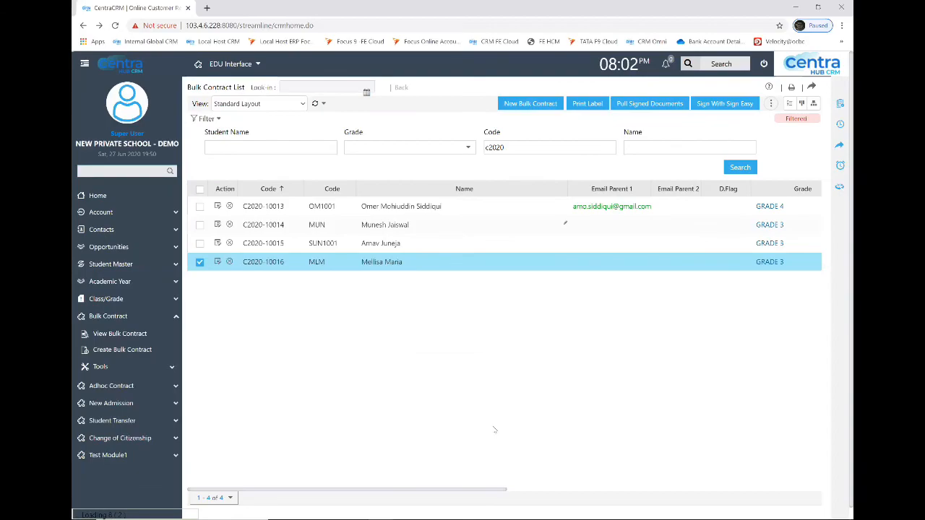
- Switch to the slide presentation showing the "For More Information" slide
key("alt+Tab")
key("alt+Tab")
key("alt+Tab")
key("alt+Tab")
key("alt+Tab")
key("alt+Tab")
key("alt+Tab")
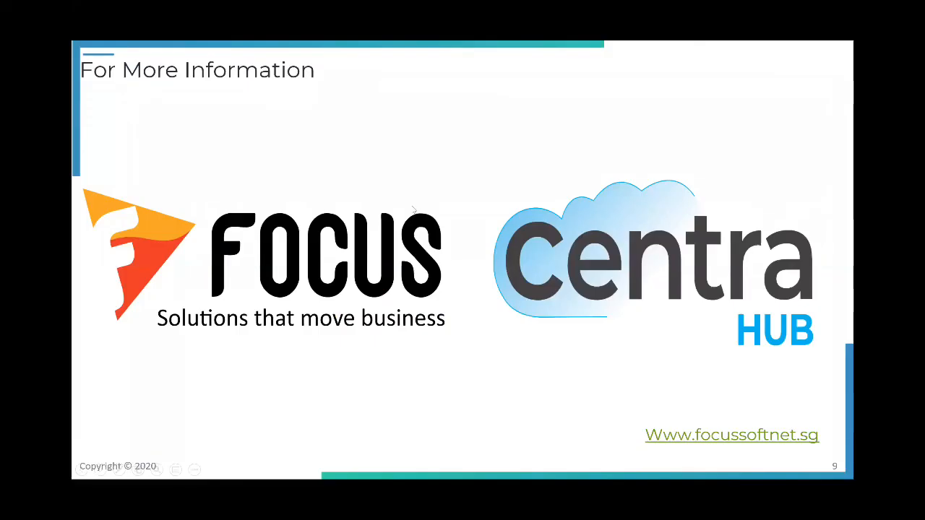